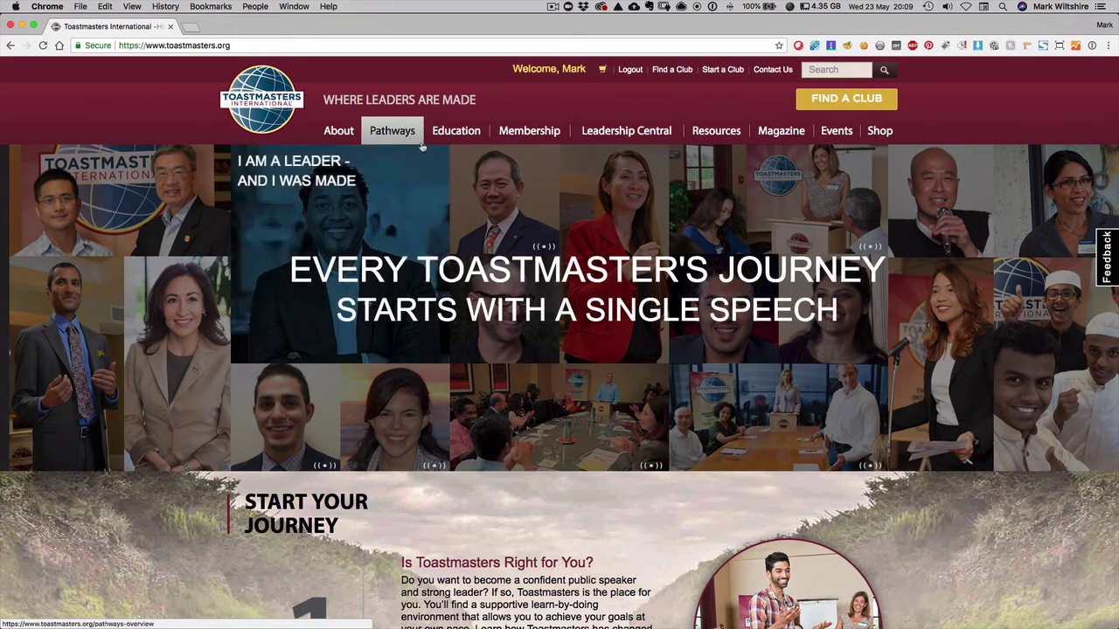
Step: Log into Pathways Base Camp as a London Public Speakers member from Go to Base Camp
mouse_move(421, 147)
left_click(566, 189)
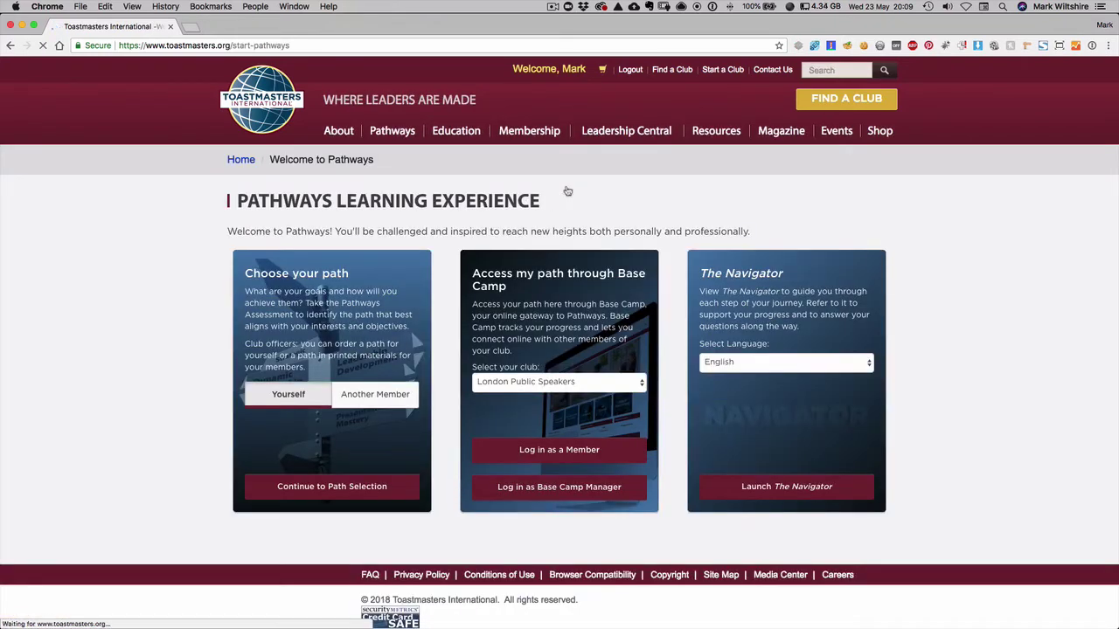
left_click(550, 382)
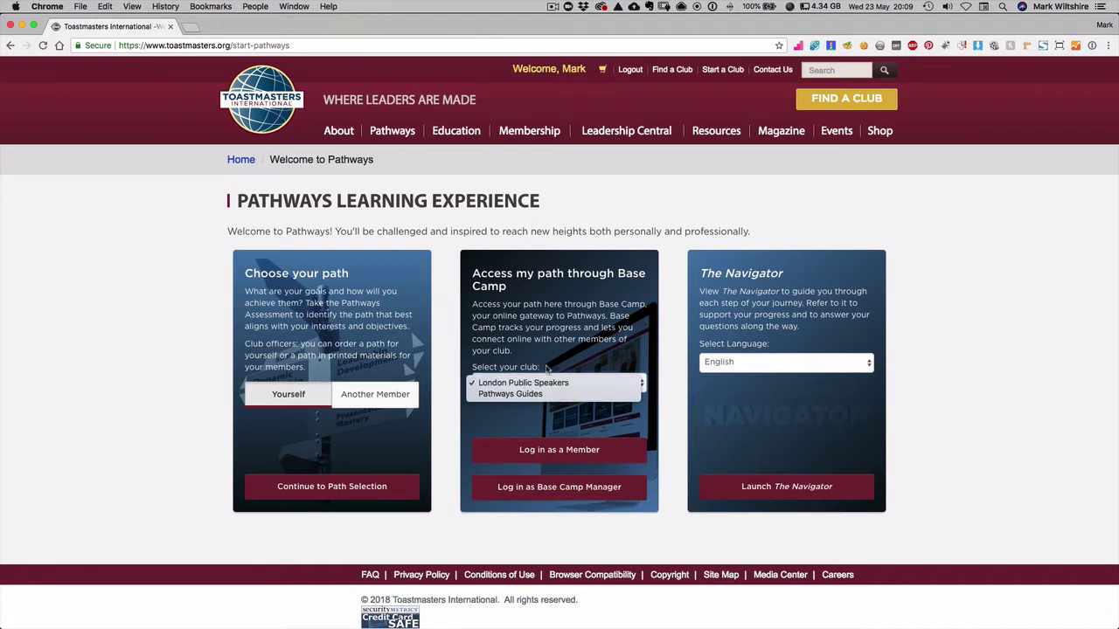
left_click(544, 382)
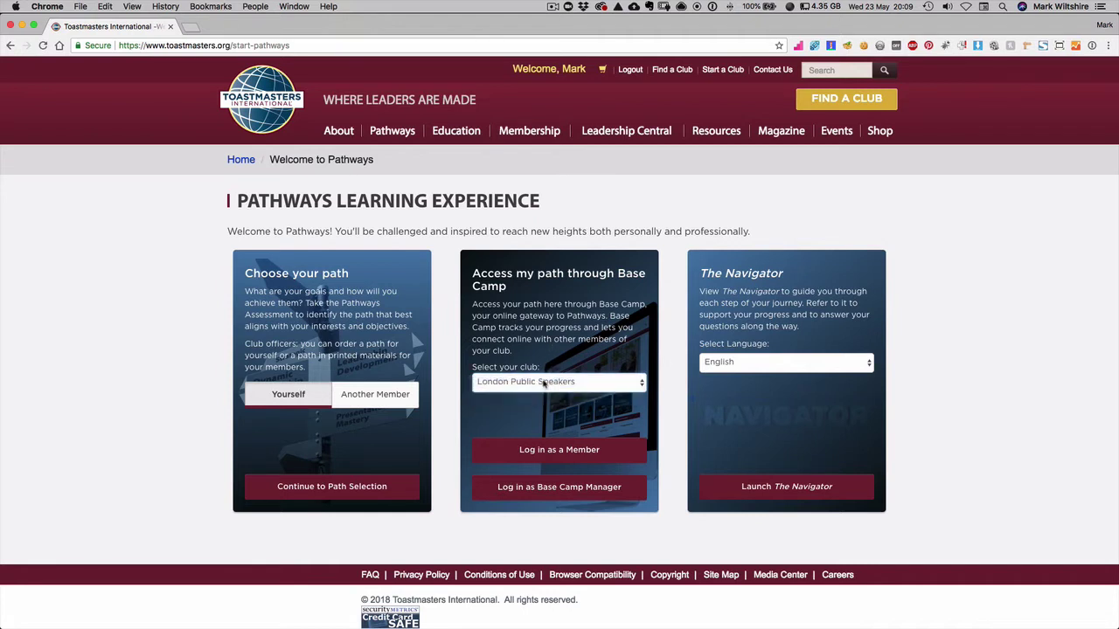
left_click(547, 450)
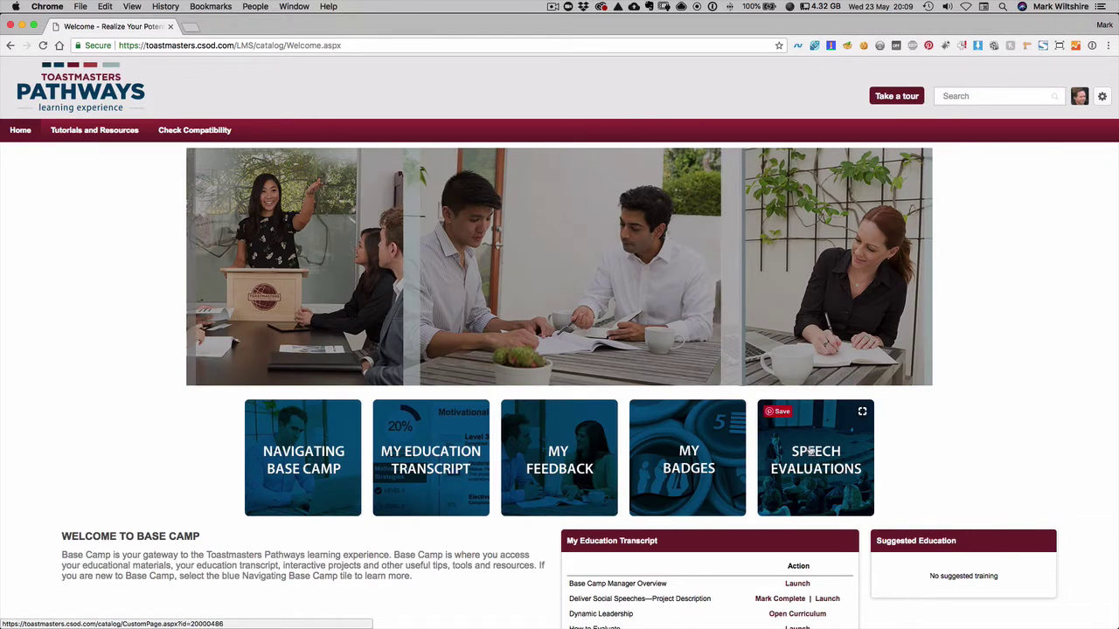
Step: Search Base Camp for 'Ice breaker Evaluation' and scroll through the Global Search results
left_click(965, 95)
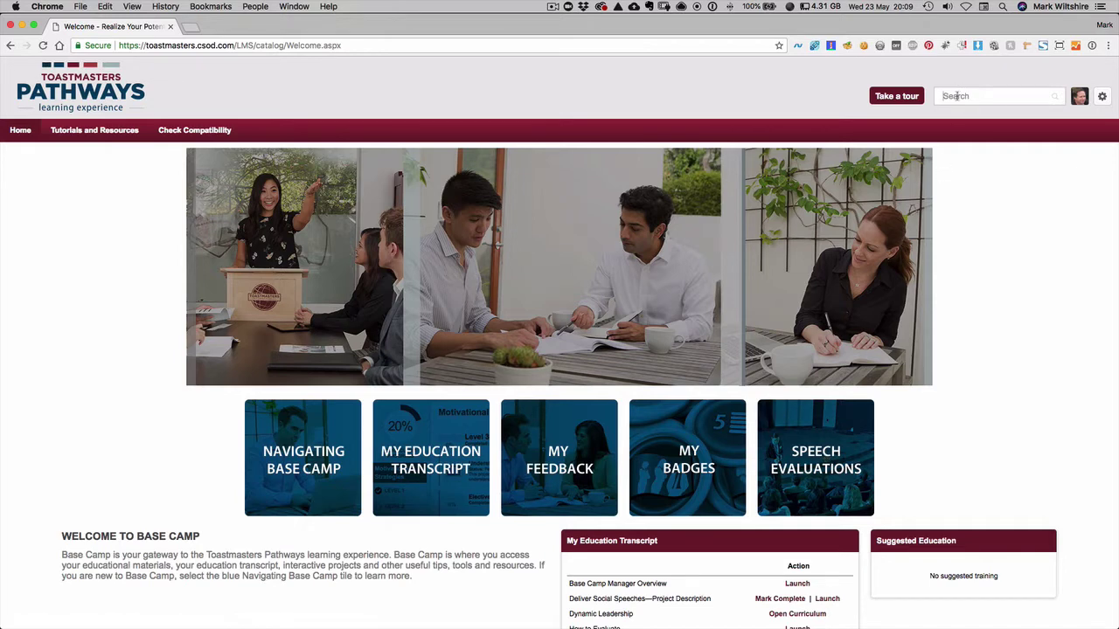
type("Ice ")
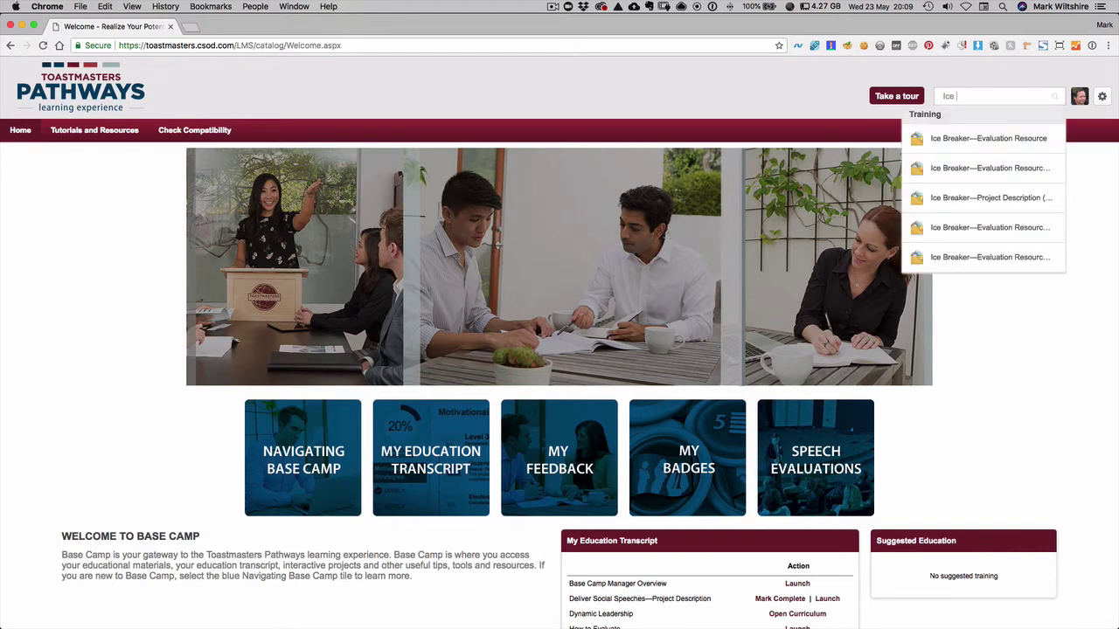
type("breaker Evaluation")
key("Return")
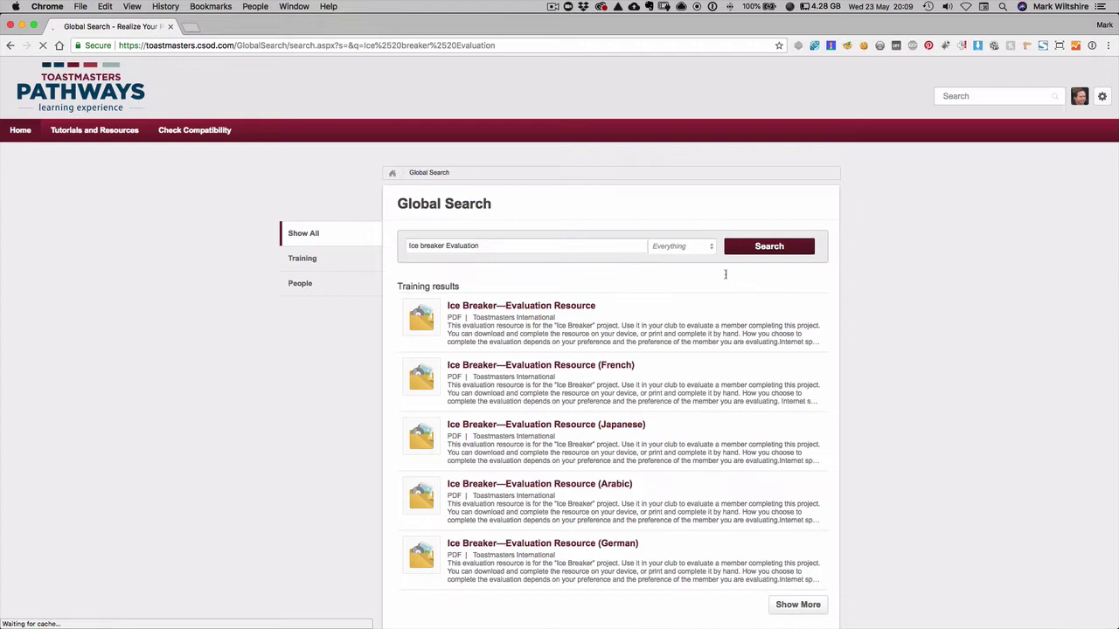
scroll(657, 378, "down", 4)
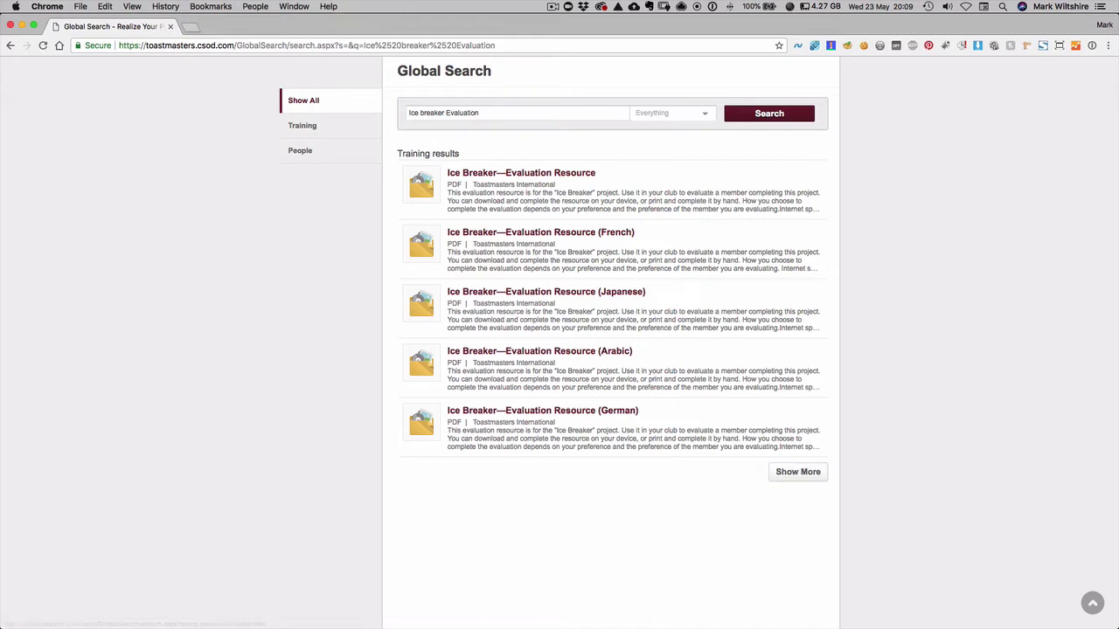
Step: Launch the English Ice Breaker—Evaluation Resource PDF, then enlarge and centre its pop-up window
left_click(522, 175)
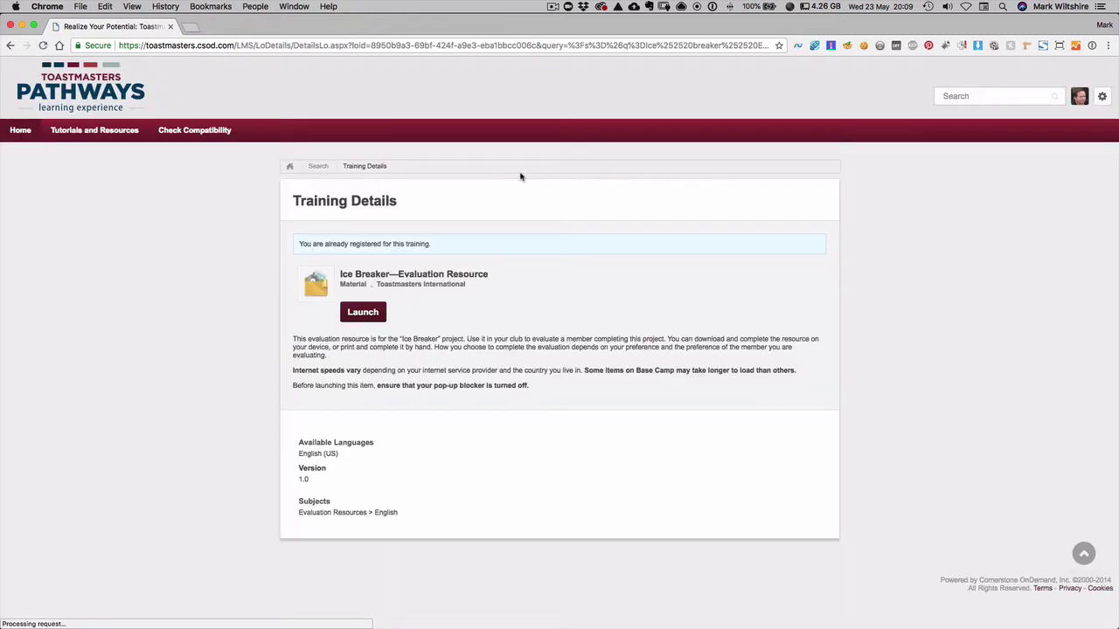
left_click(367, 316)
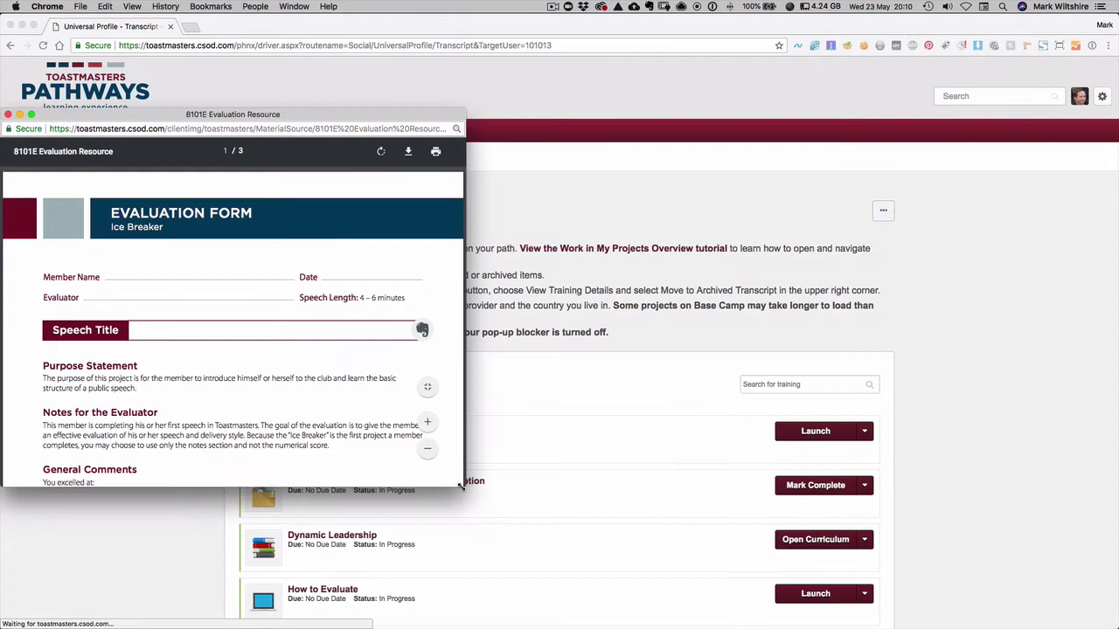
left_click_drag(464, 486, 751, 552)
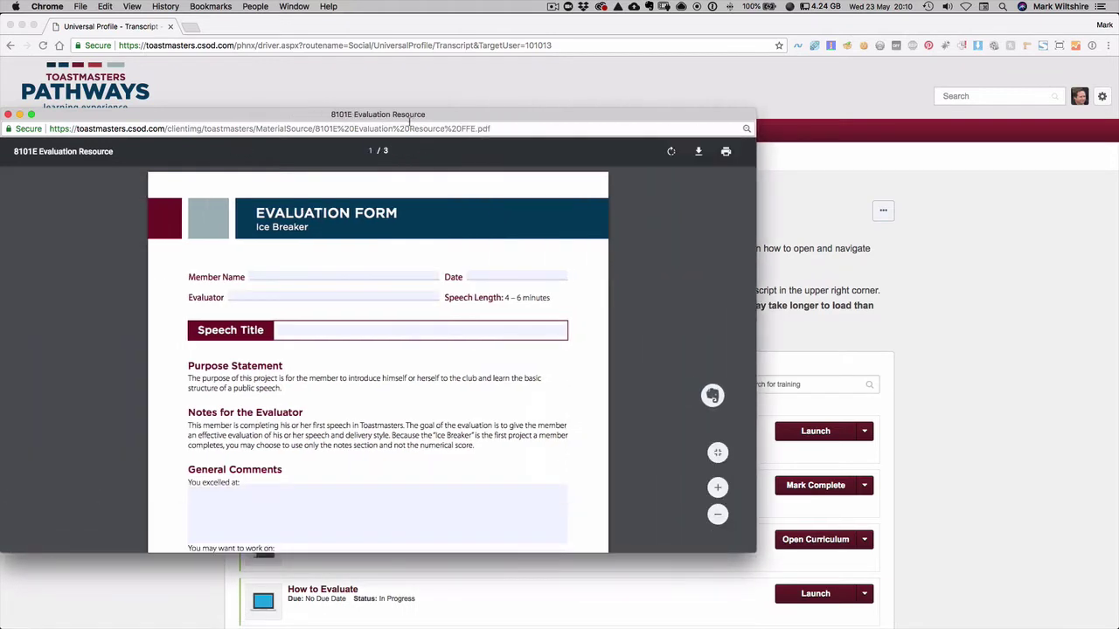
left_click_drag(411, 117, 572, 84)
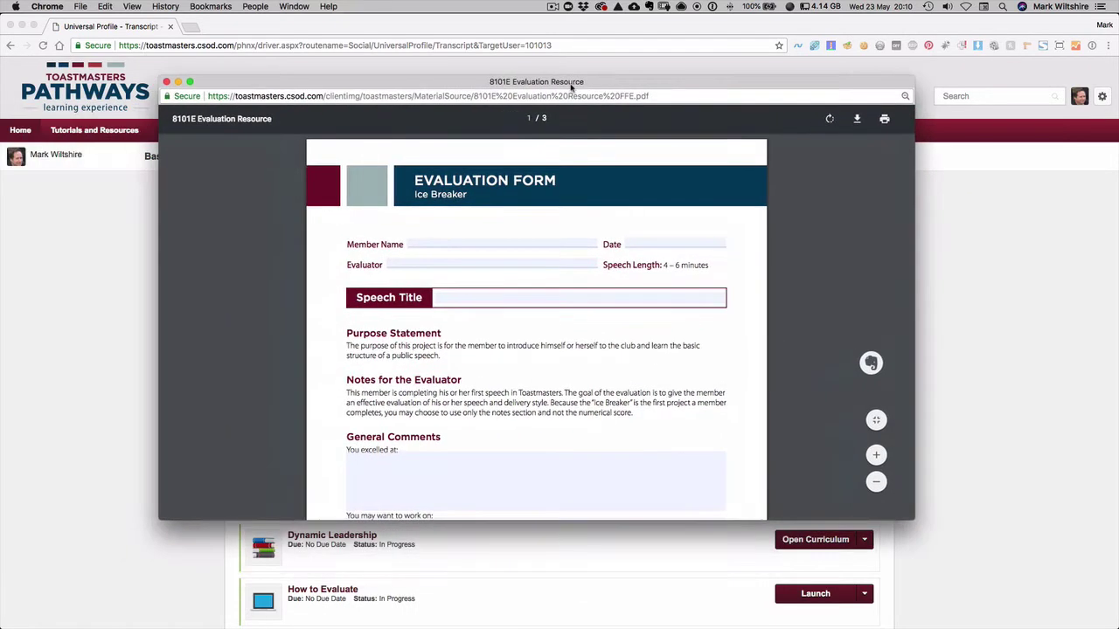
left_click(436, 244)
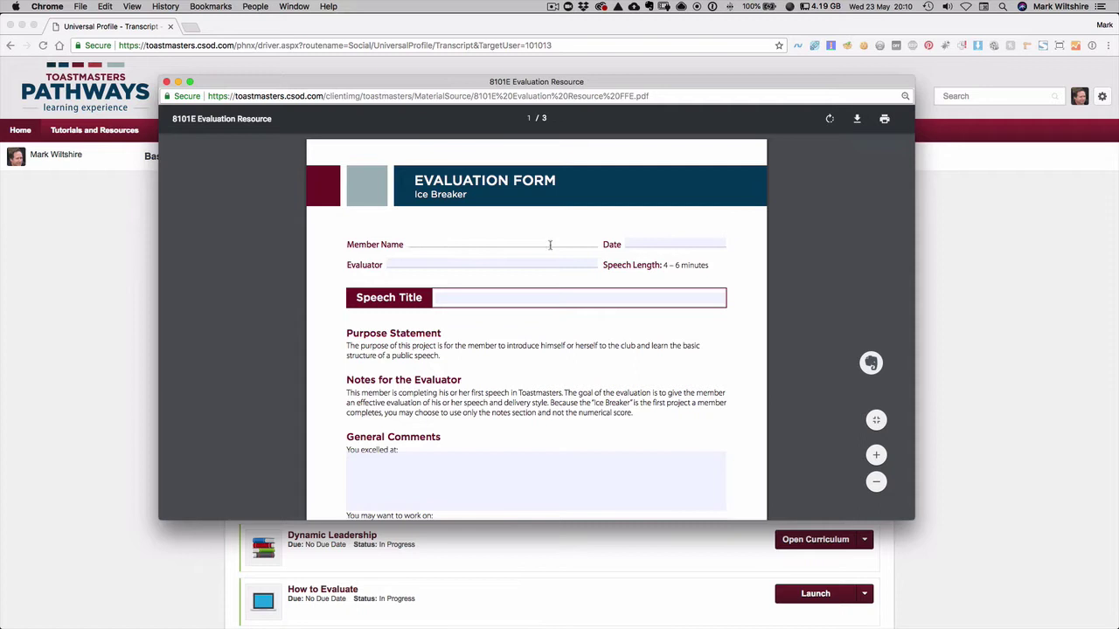
left_click(423, 262)
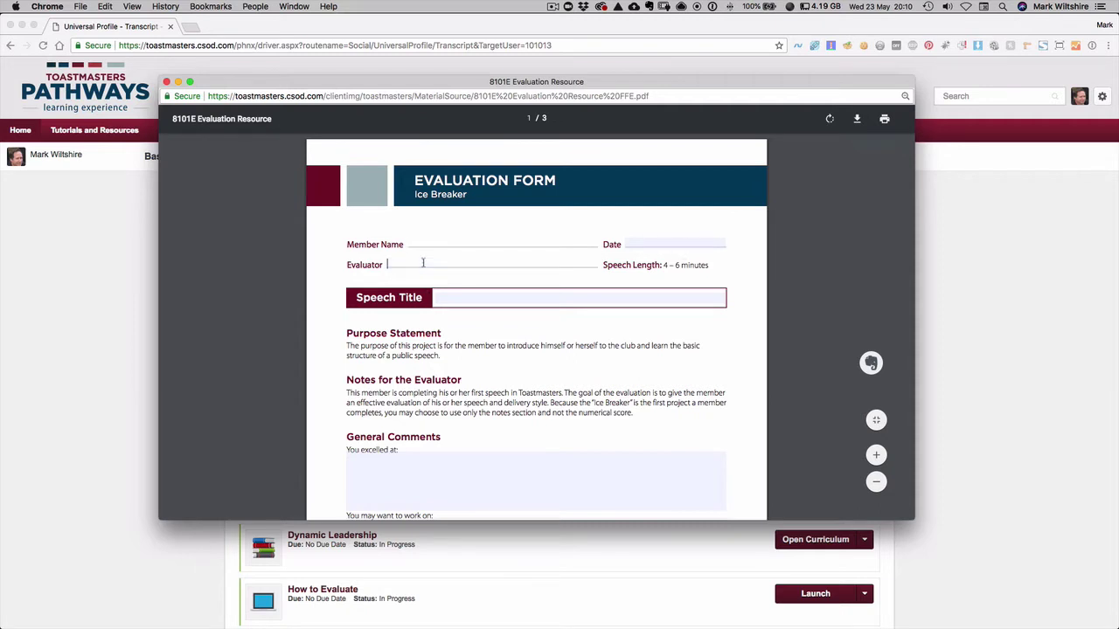
left_click(453, 297)
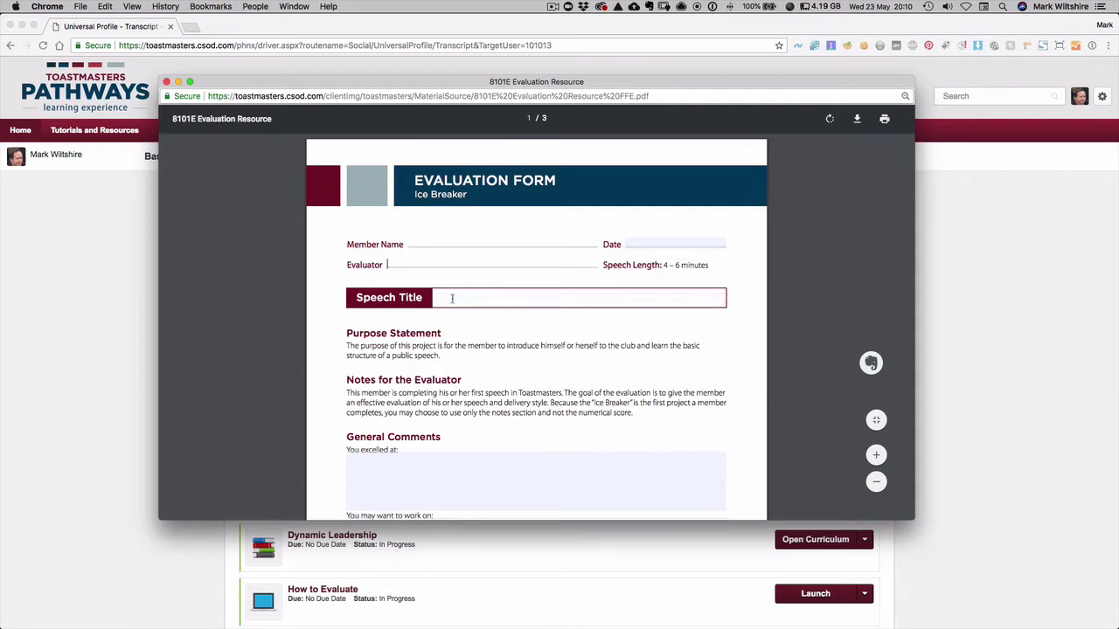
scroll(452, 299, "down", 1)
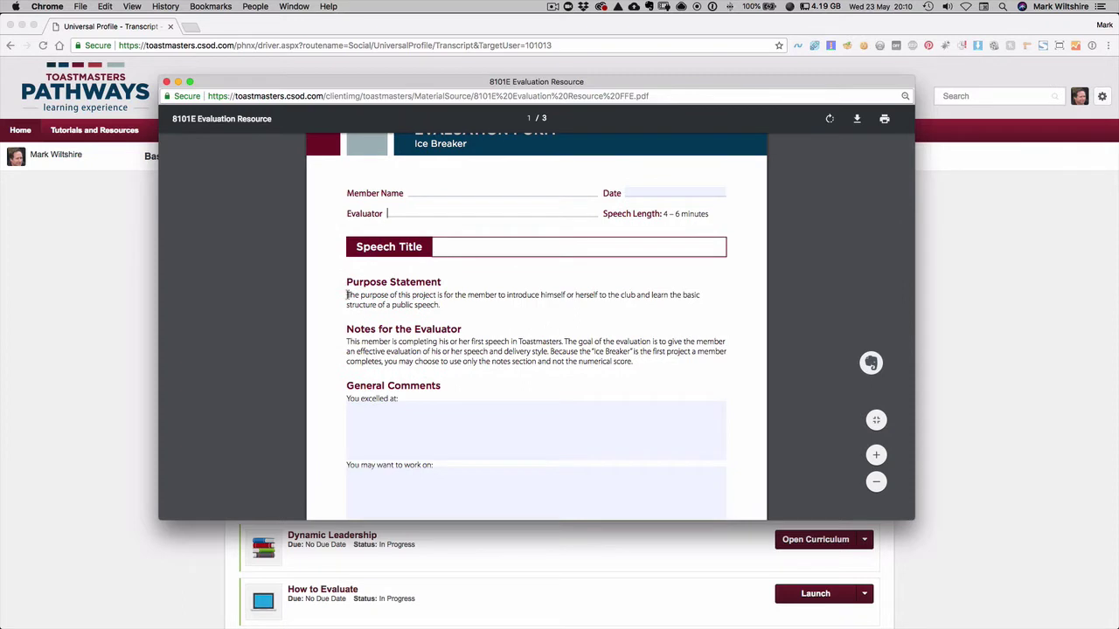
left_click_drag(347, 295, 474, 301)
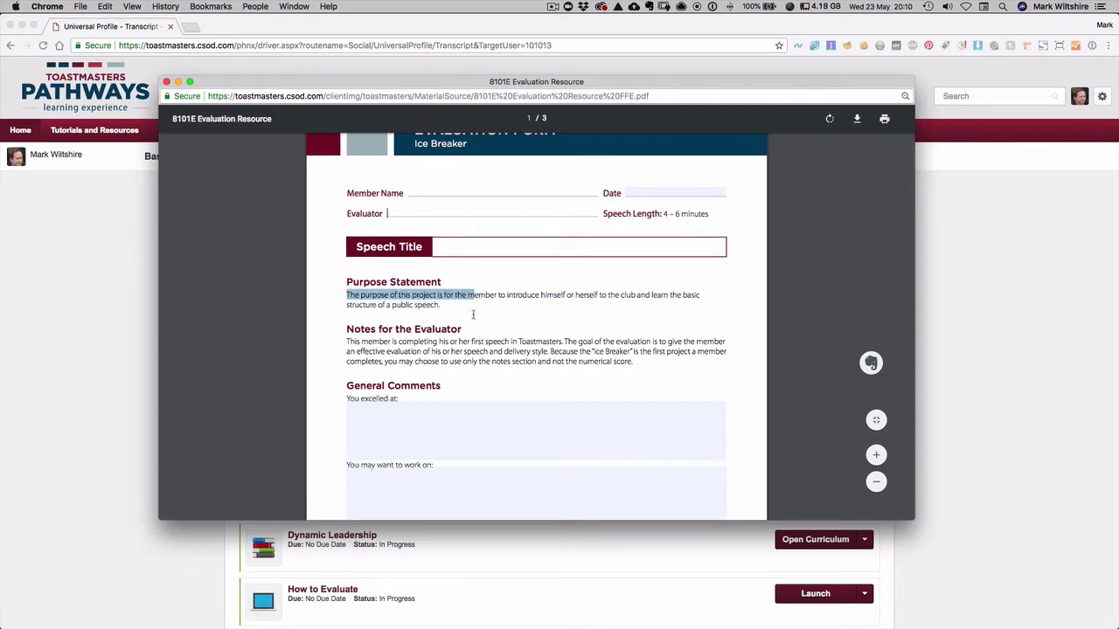
left_click_drag(347, 341, 657, 369)
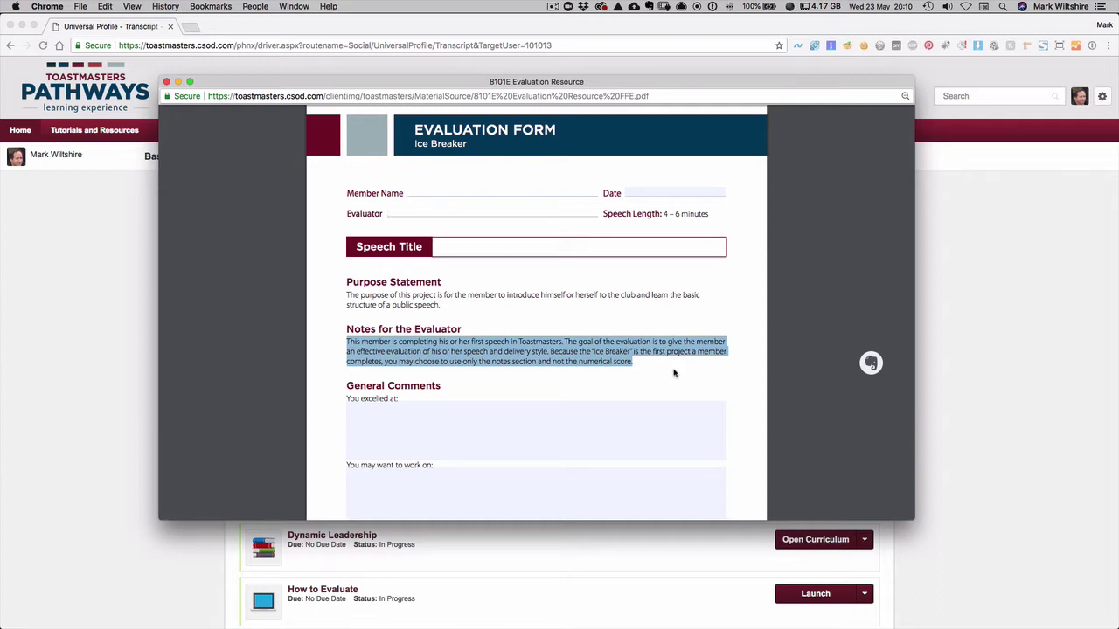
scroll(422, 358, "down", 2)
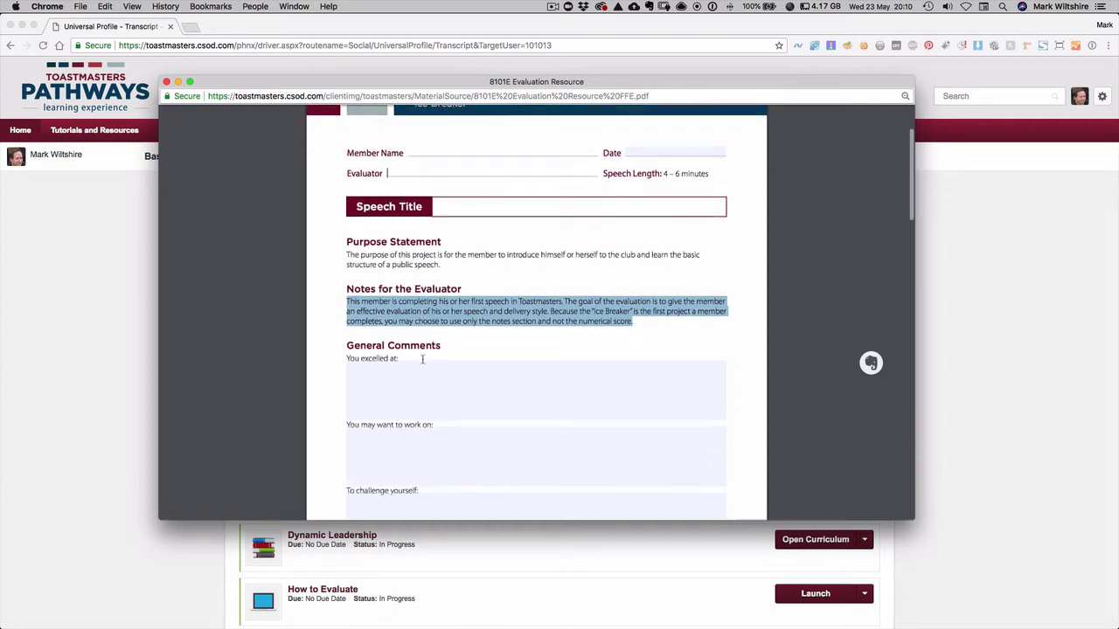
scroll(422, 358, "down", 1)
left_click(422, 360)
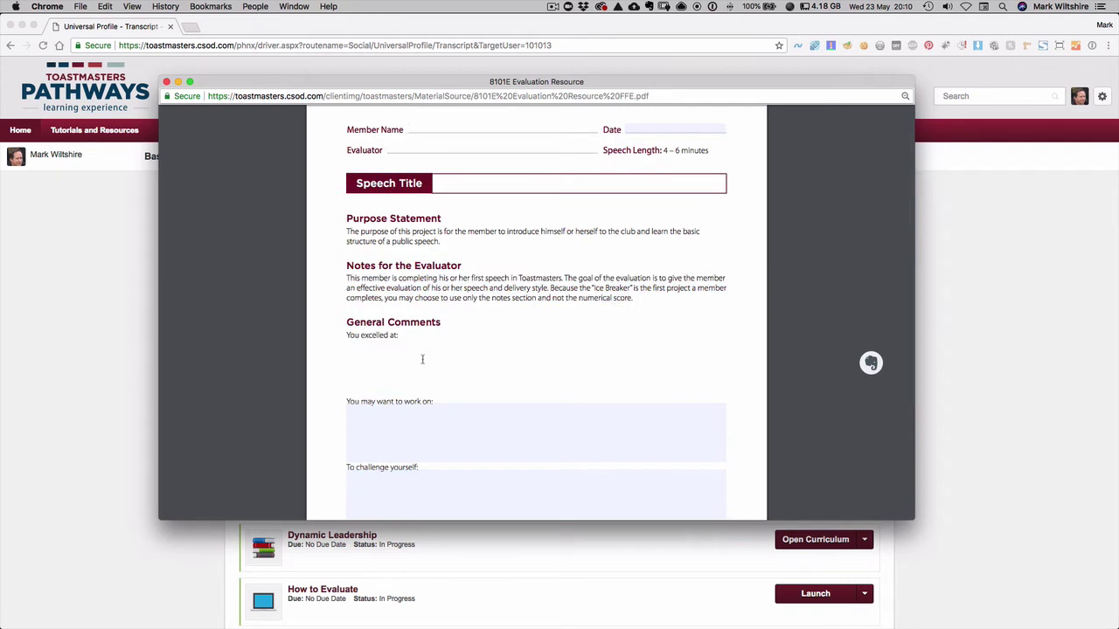
scroll(381, 341, "down", 2)
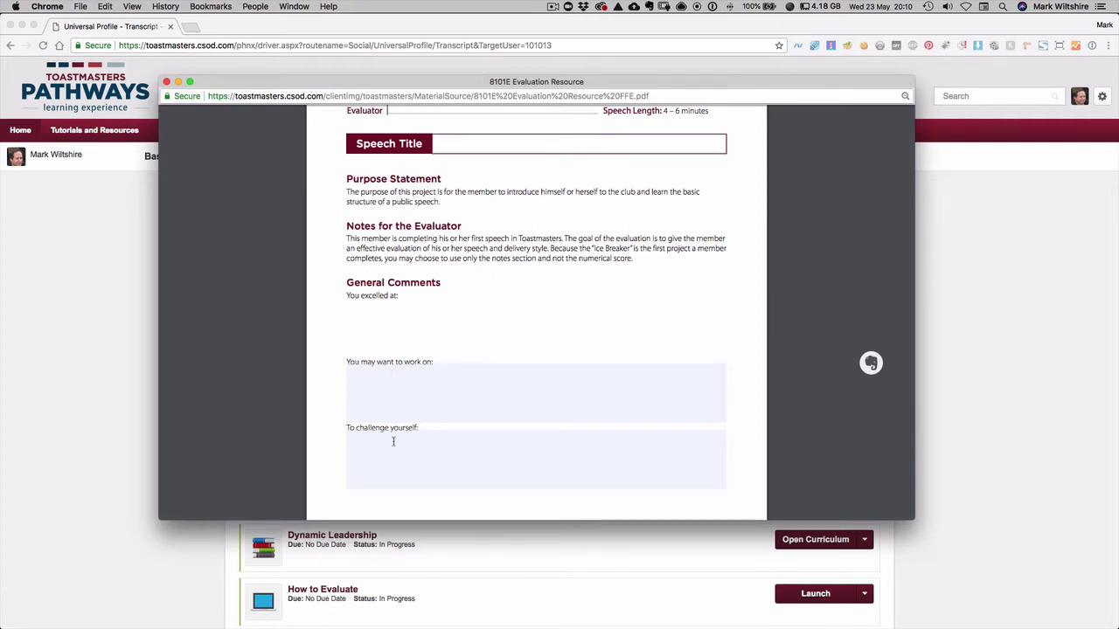
scroll(393, 443, "down", 12)
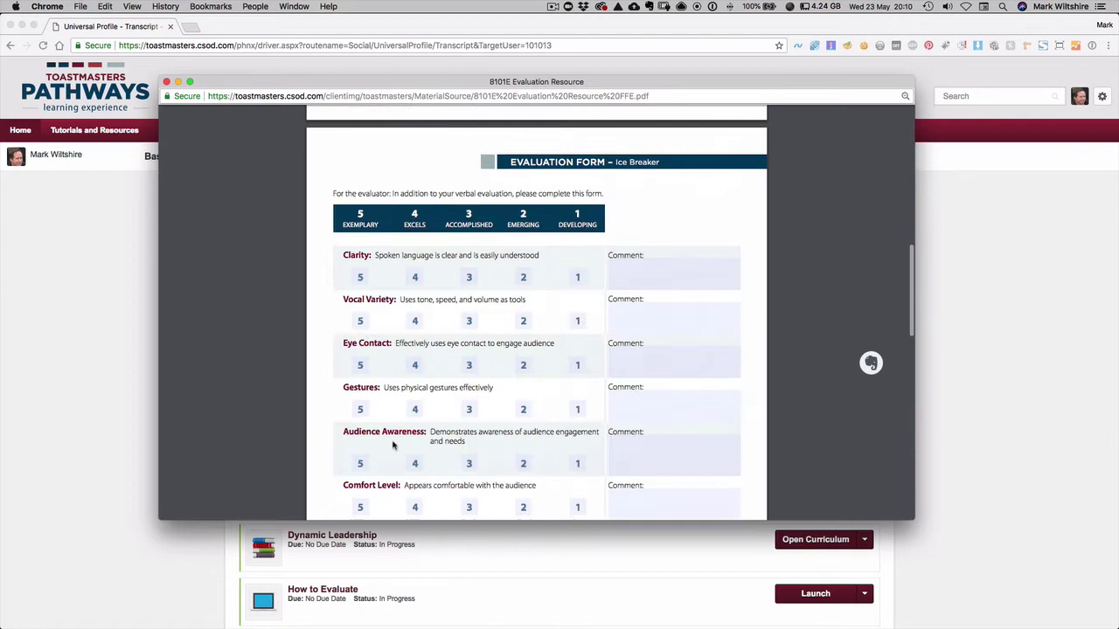
scroll(392, 444, "up", 1)
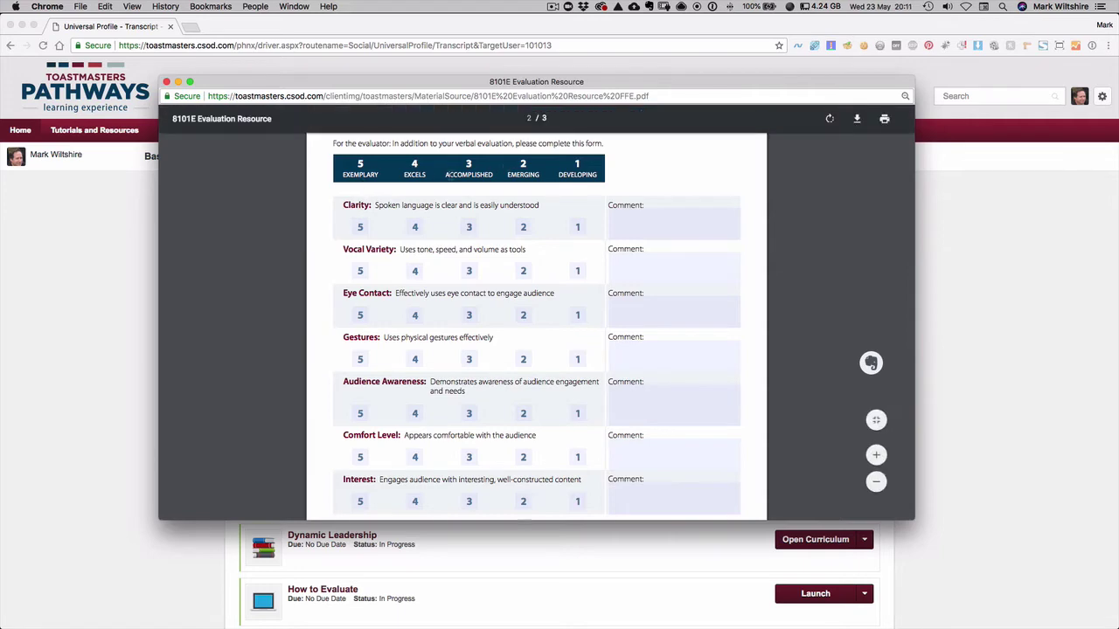
scroll(419, 319, "down", 10)
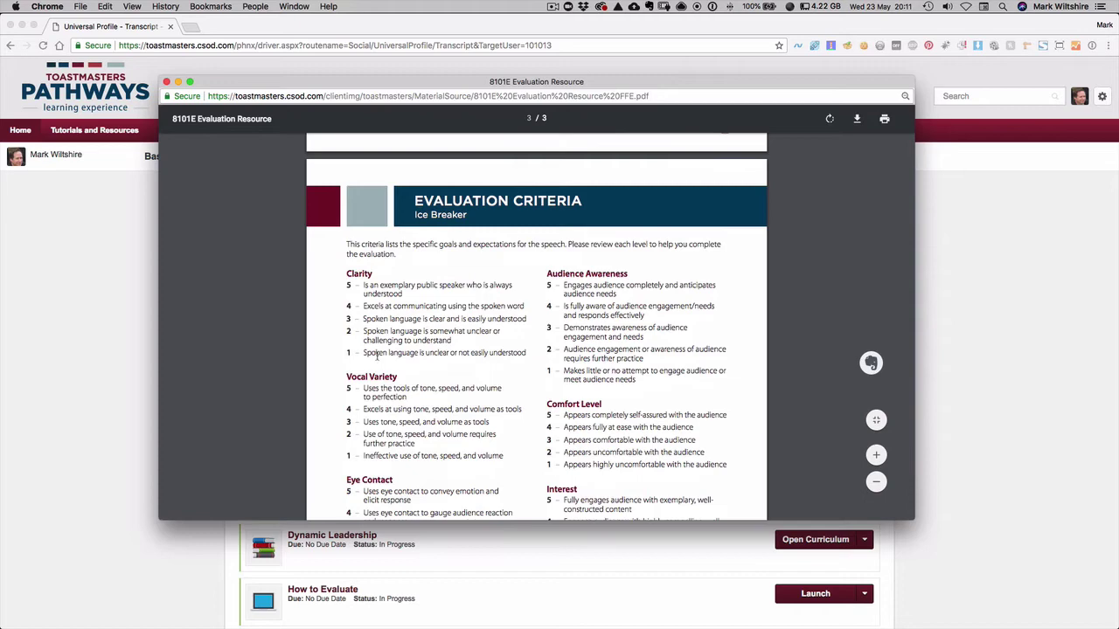
scroll(383, 369, "up", 3)
scroll(383, 369, "up", 5)
scroll(356, 286, "down", 3)
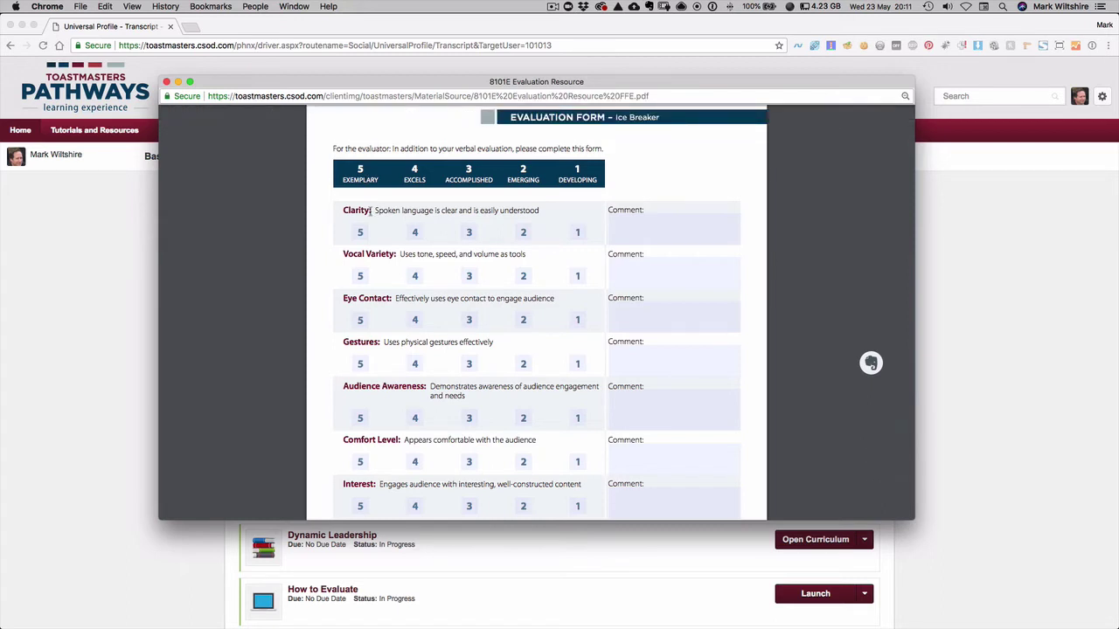
scroll(378, 228, "down", 10)
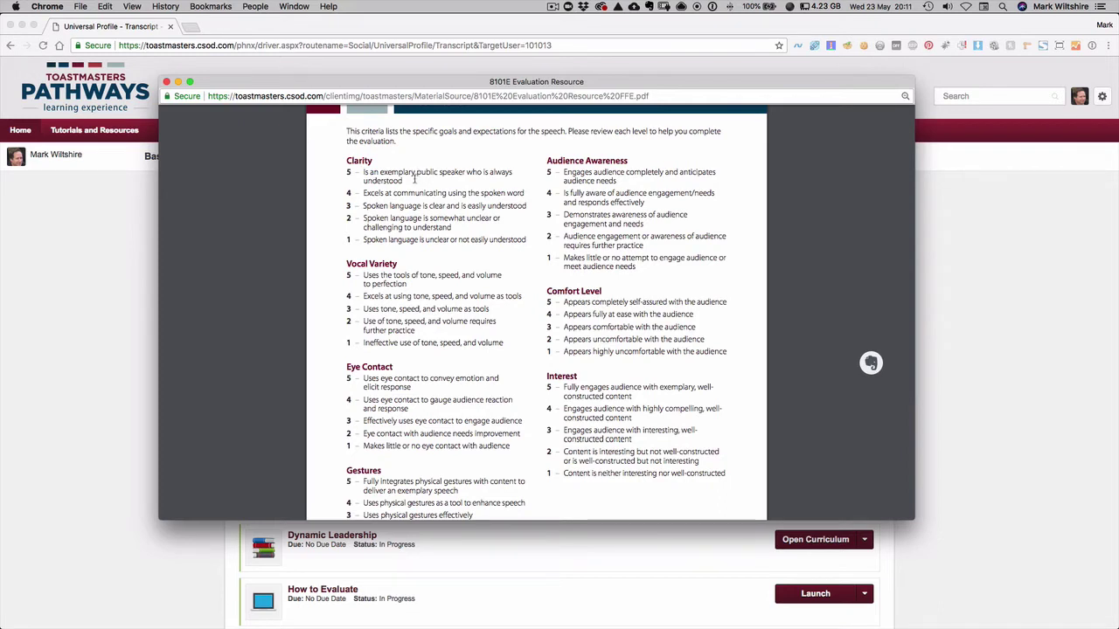
scroll(414, 178, "up", 10)
scroll(414, 181, "up", 5)
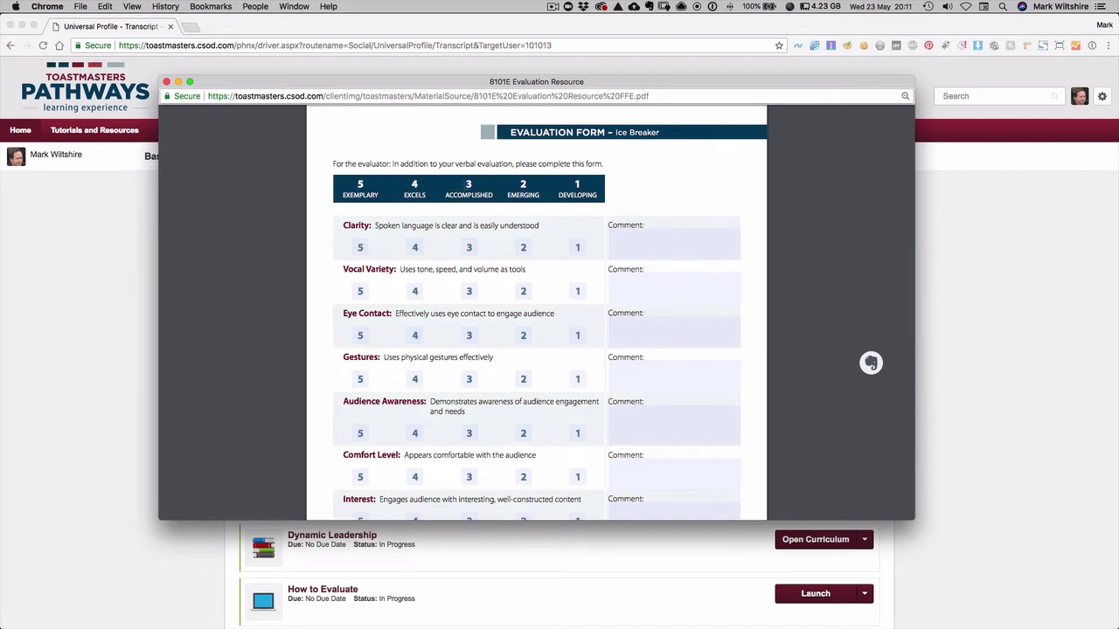
scroll(469, 189, "down", 12)
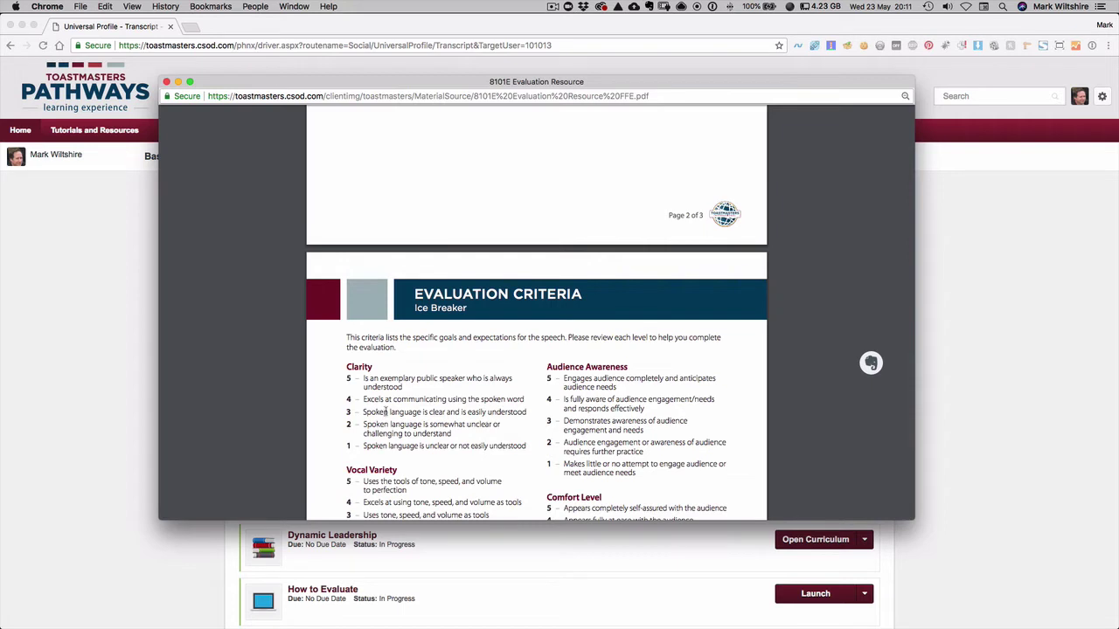
scroll(384, 412, "up", 10)
scroll(384, 412, "down", 1)
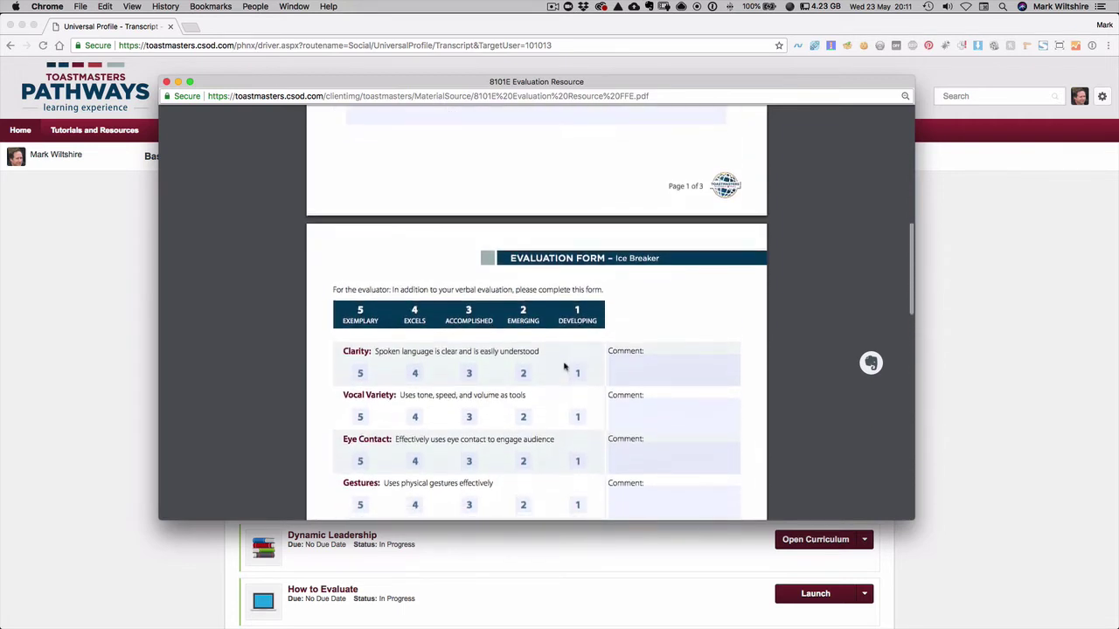
left_click(643, 365)
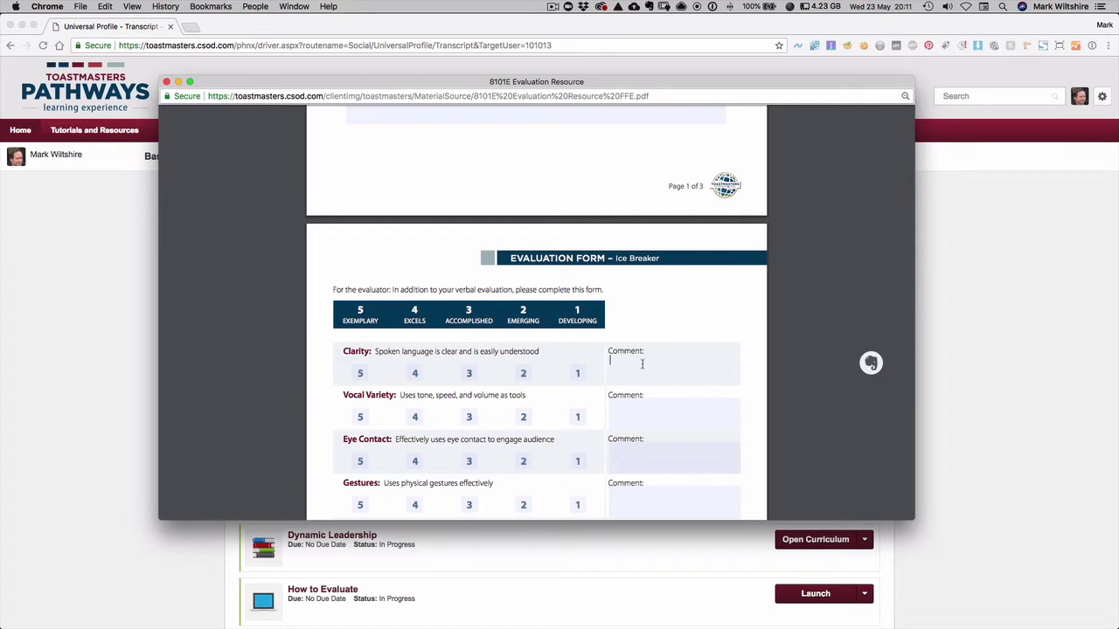
Step: Mark Clarity as 3 on the Ice Breaker evaluation form and close the PDF window
scroll(642, 363, "down", 10)
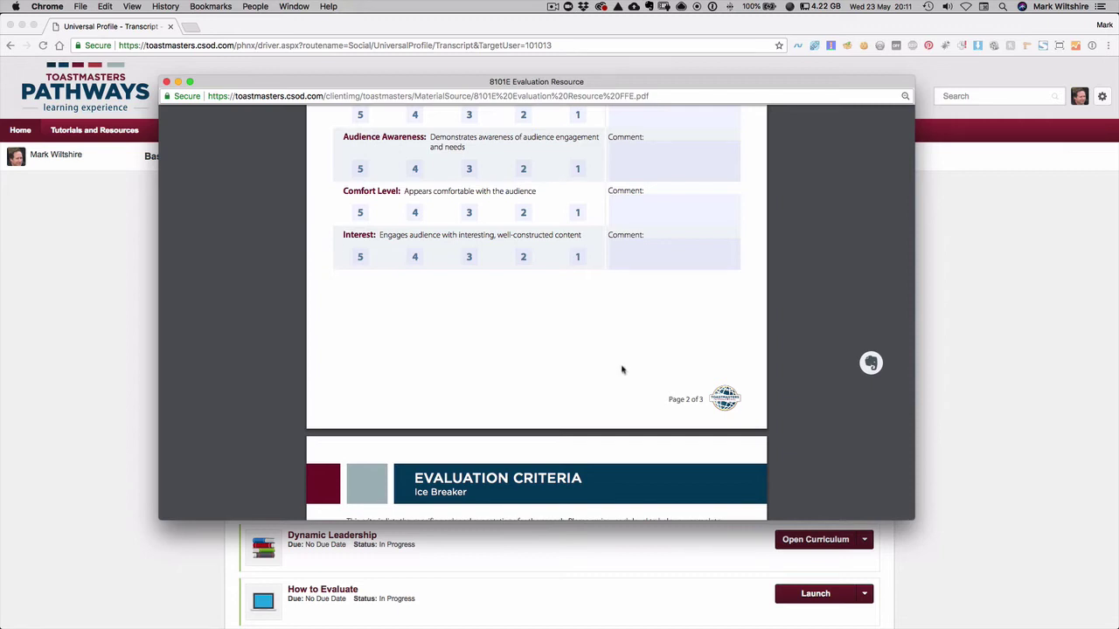
scroll(624, 371, "up", 5)
left_click(469, 414)
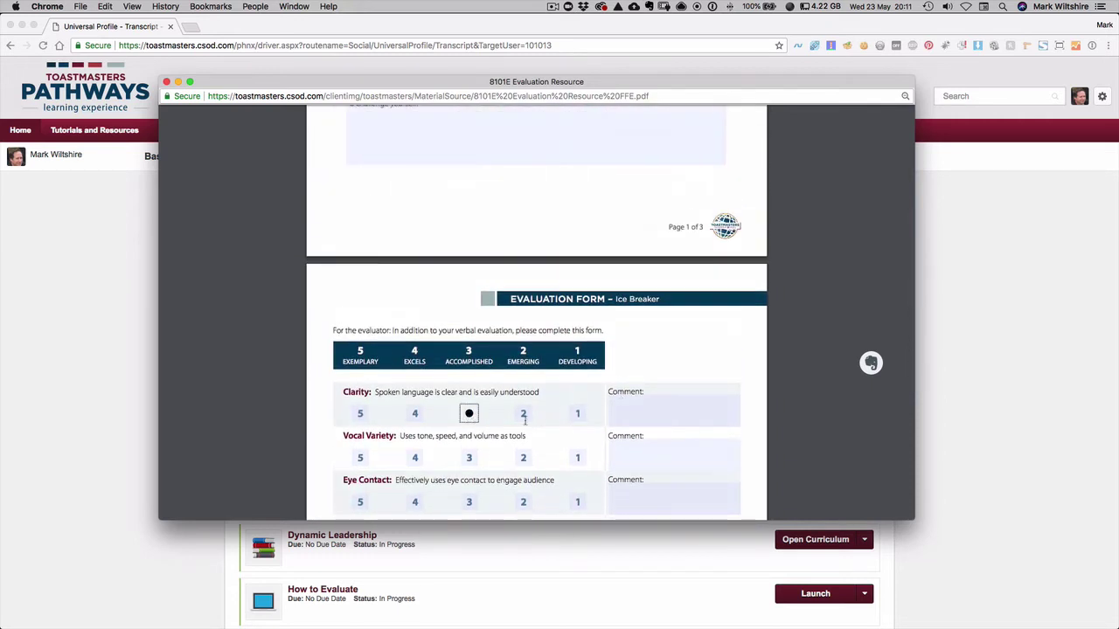
left_click(622, 406)
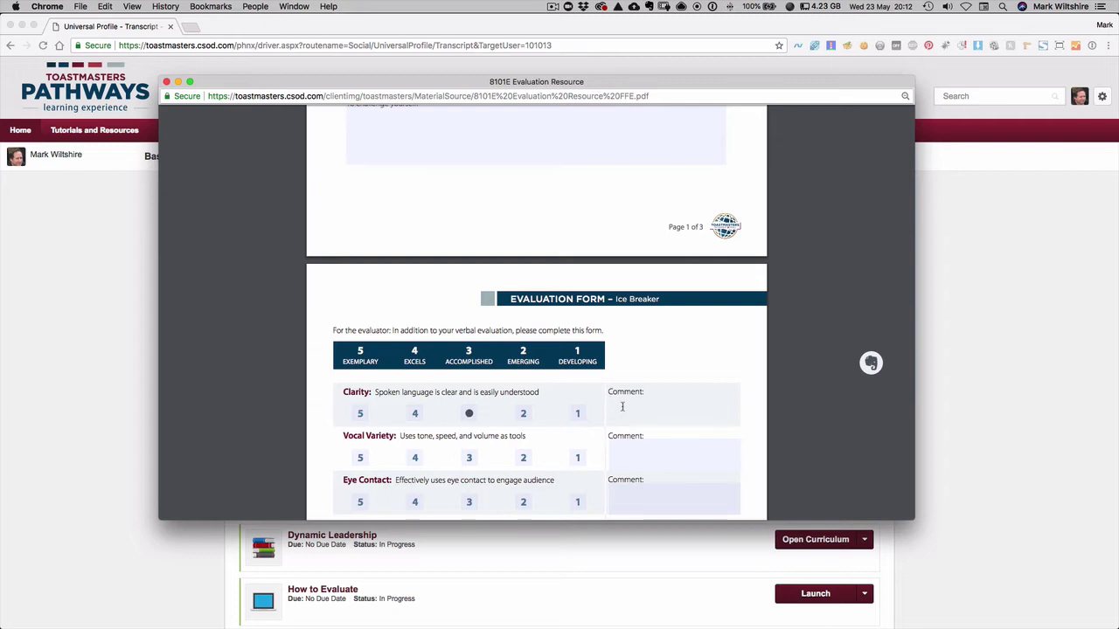
left_click(142, 406)
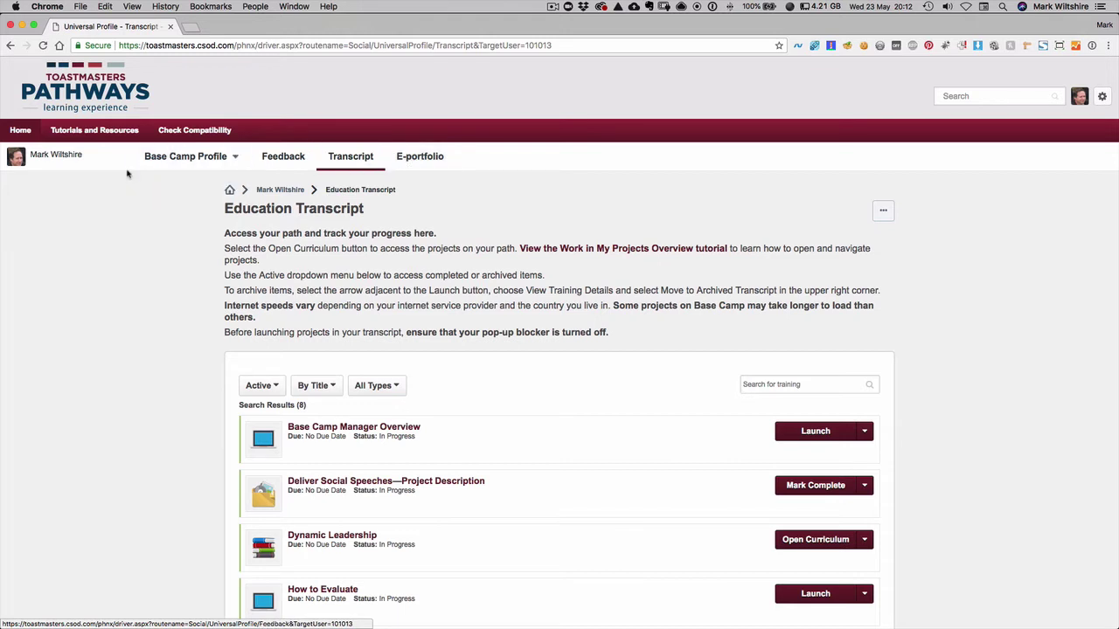
Step: Go to E-portfolio Documents, open the Level 1 folder and begin adding a file from the Desktop
left_click(425, 157)
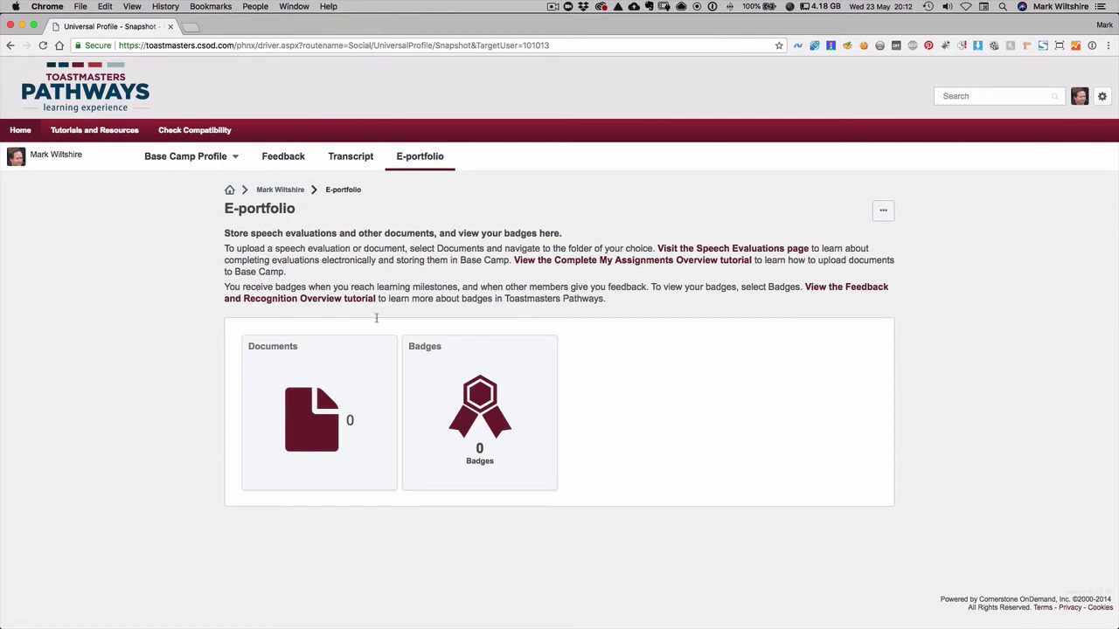
left_click(341, 402)
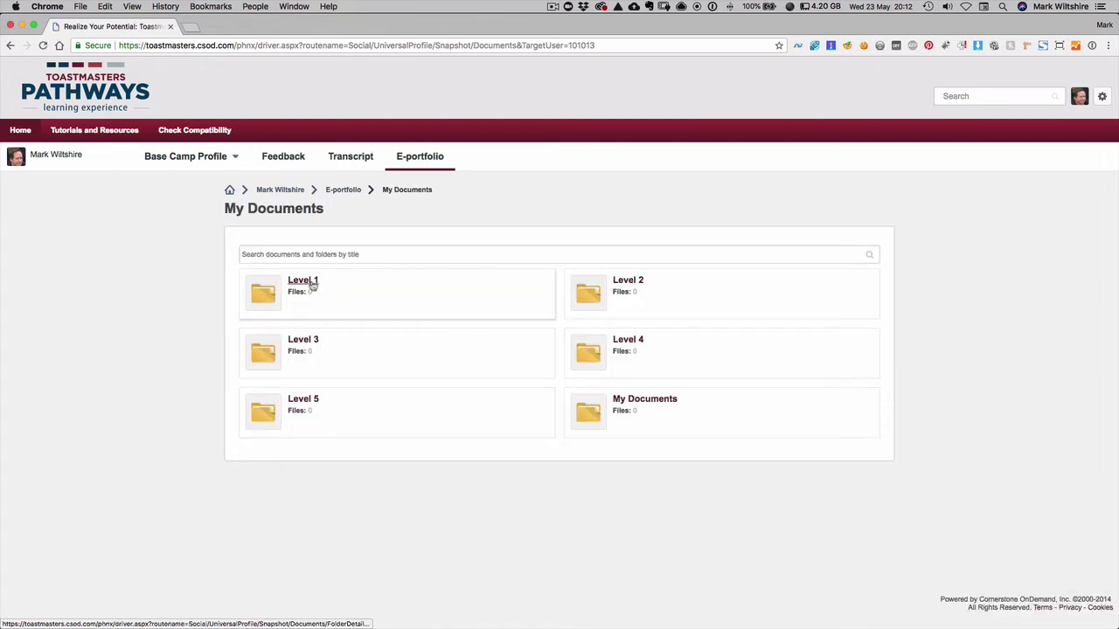
left_click(312, 286)
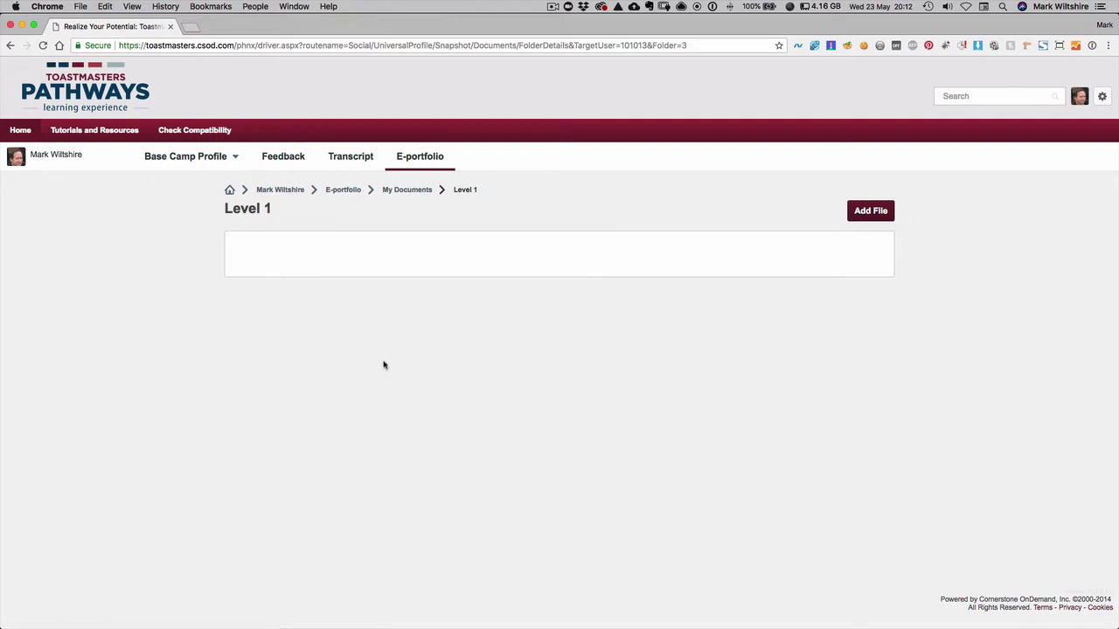
left_click(872, 211)
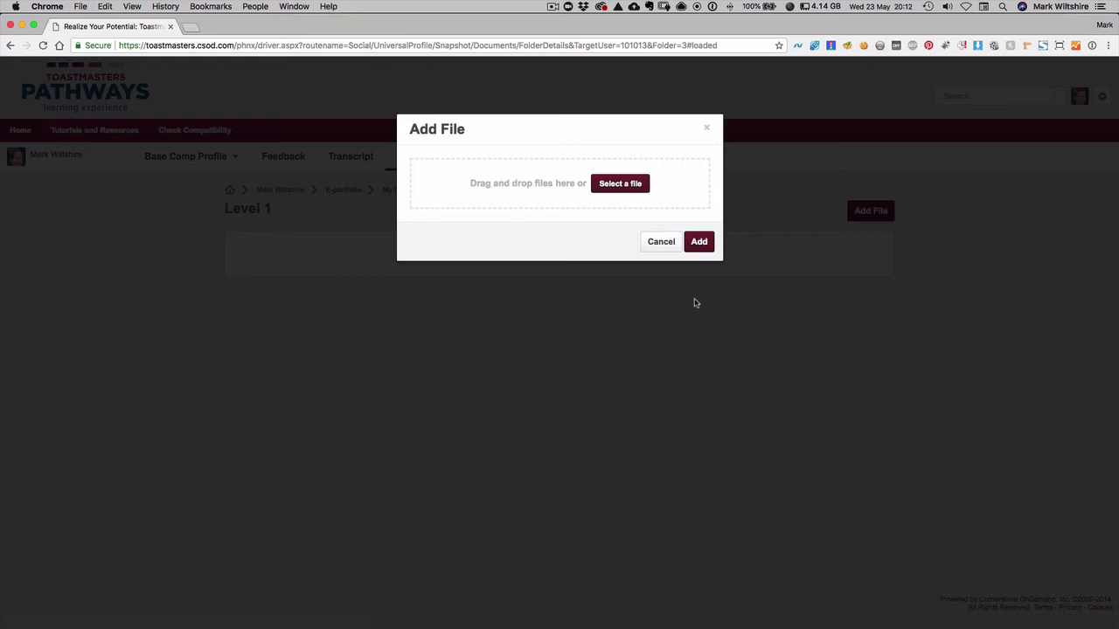
key("super+Tab")
Step: Drag 2018_05_23__Dynamic_Leadership_IceBreaker.pdf from the Desktop into the Add File drop zone
left_click(407, 114)
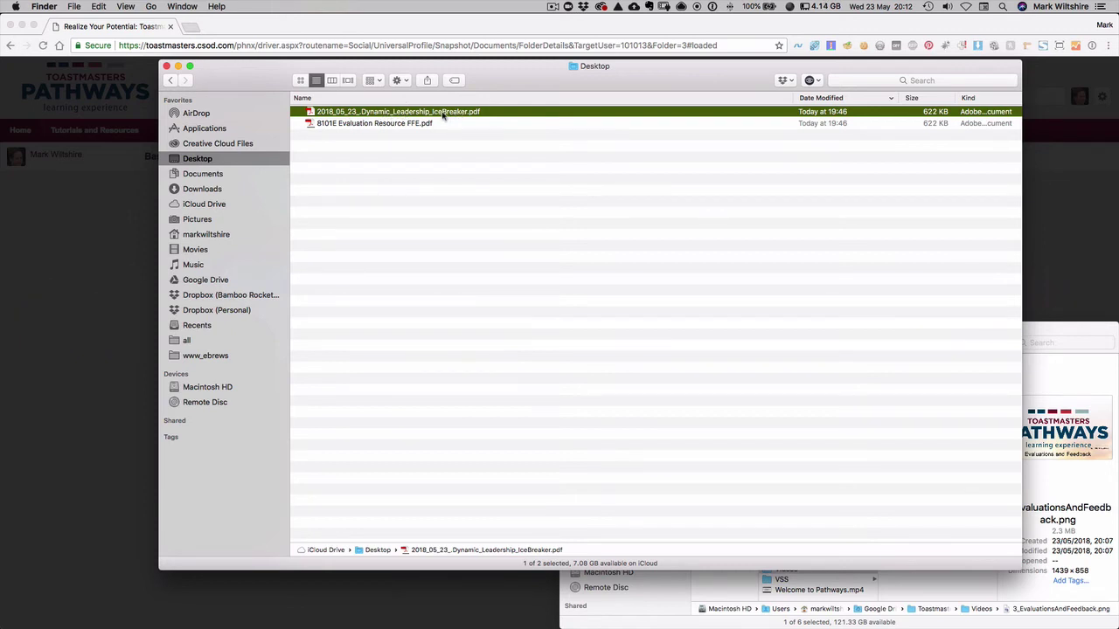
left_click_drag(444, 114, 516, 185)
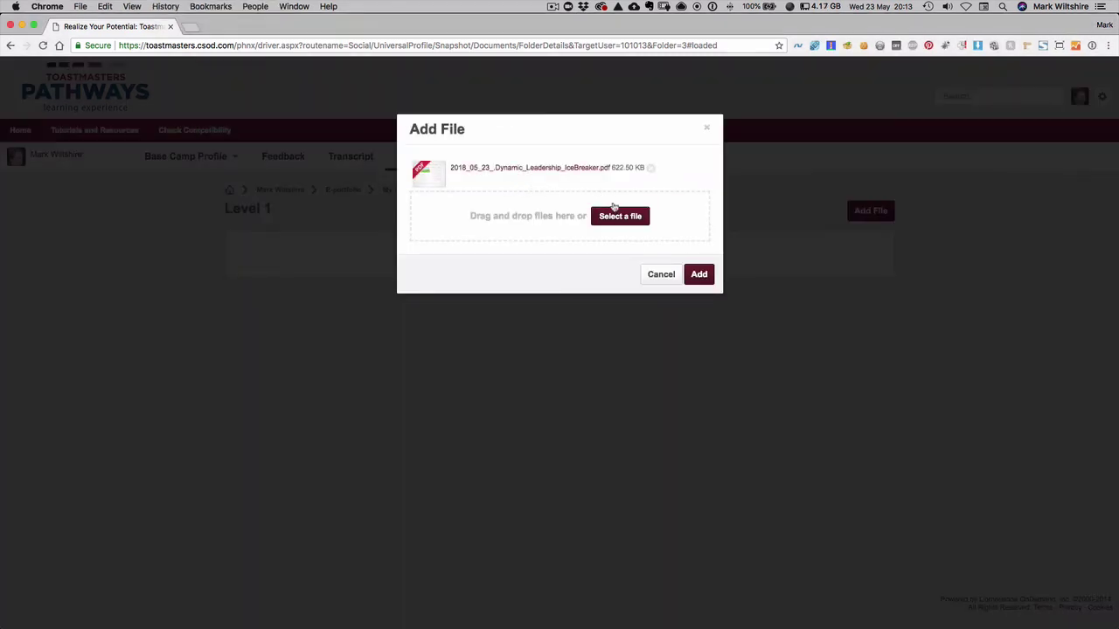
Step: Upload the 622.50 KB Dynamic_Leadership_IceBreaker PDF into the Level 1 folder
left_click(699, 273)
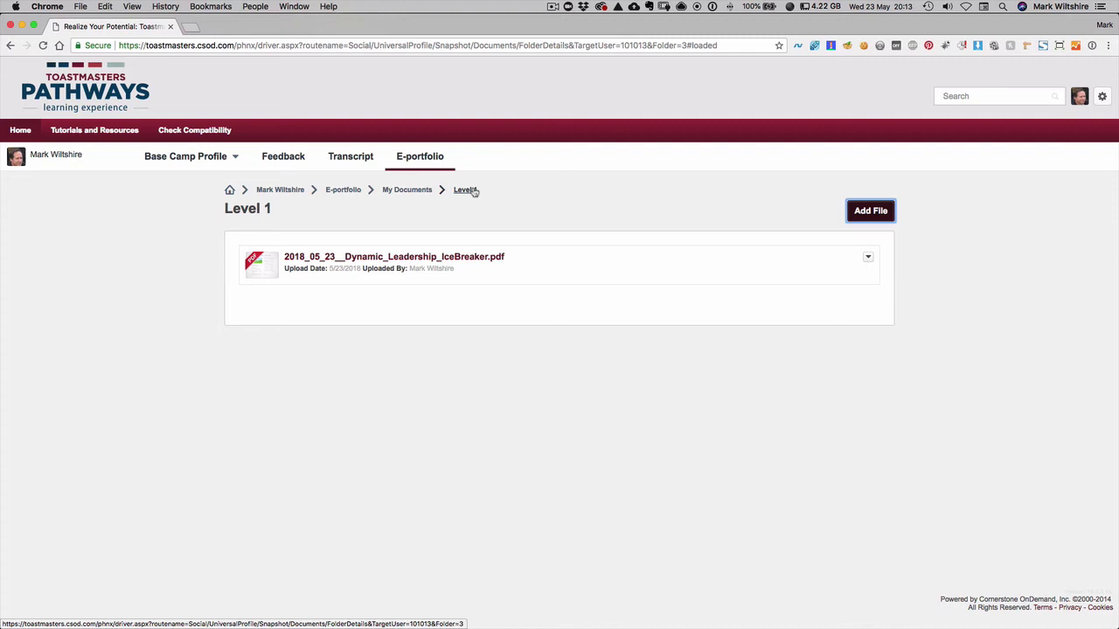
Step: Write the request 'I would like feedback on my last speech', visible to Everyone instead of Managers
left_click(301, 166)
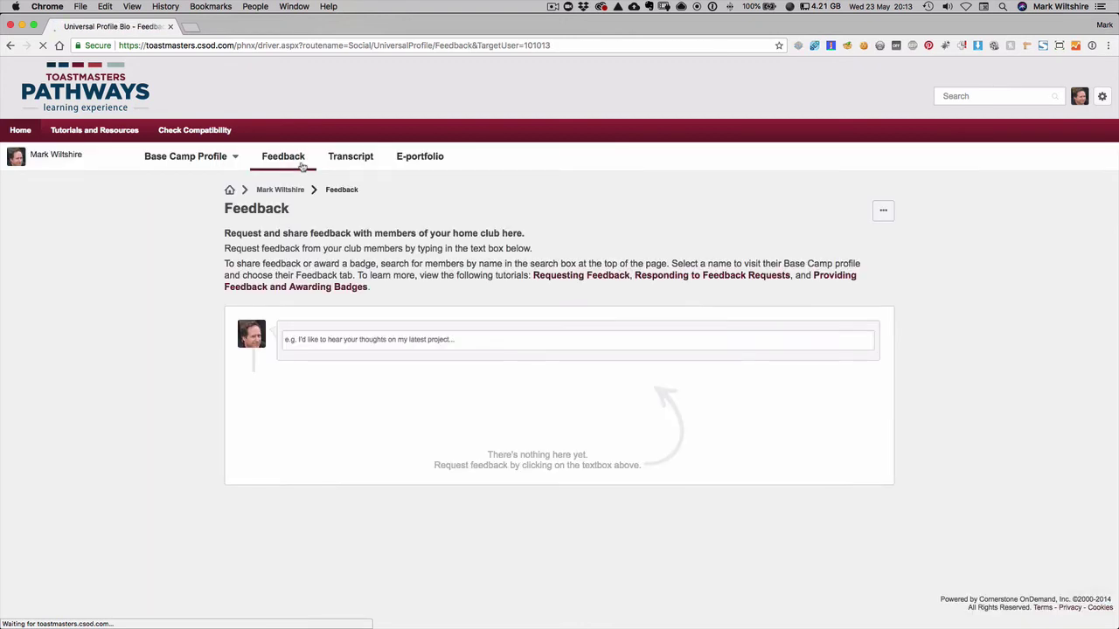
left_click(362, 340)
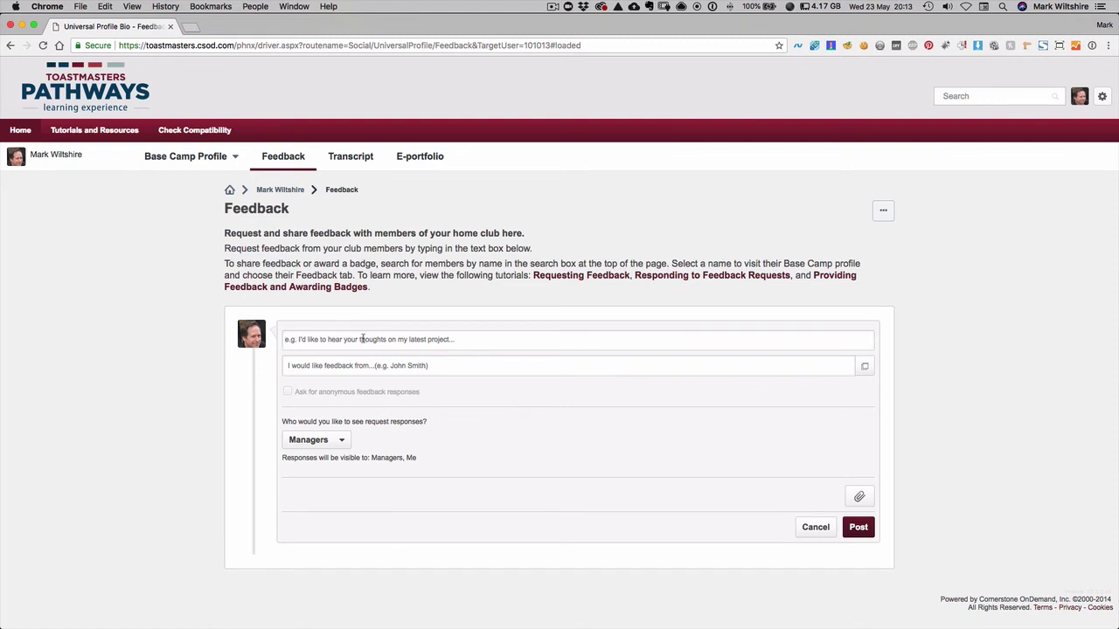
type("I")
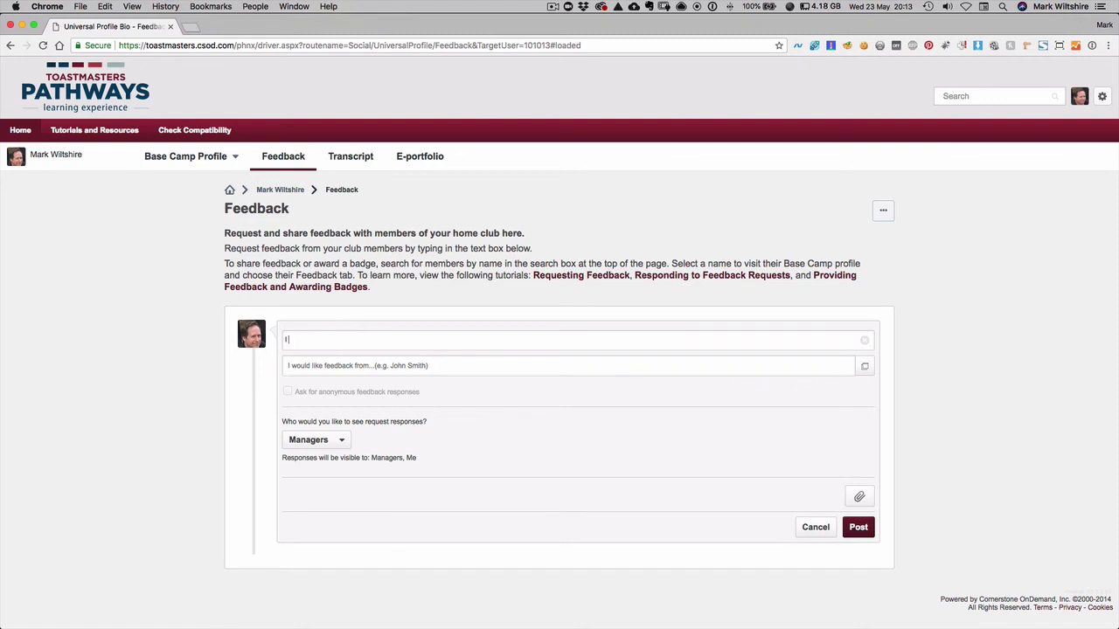
type(" would like feedback on my last speech")
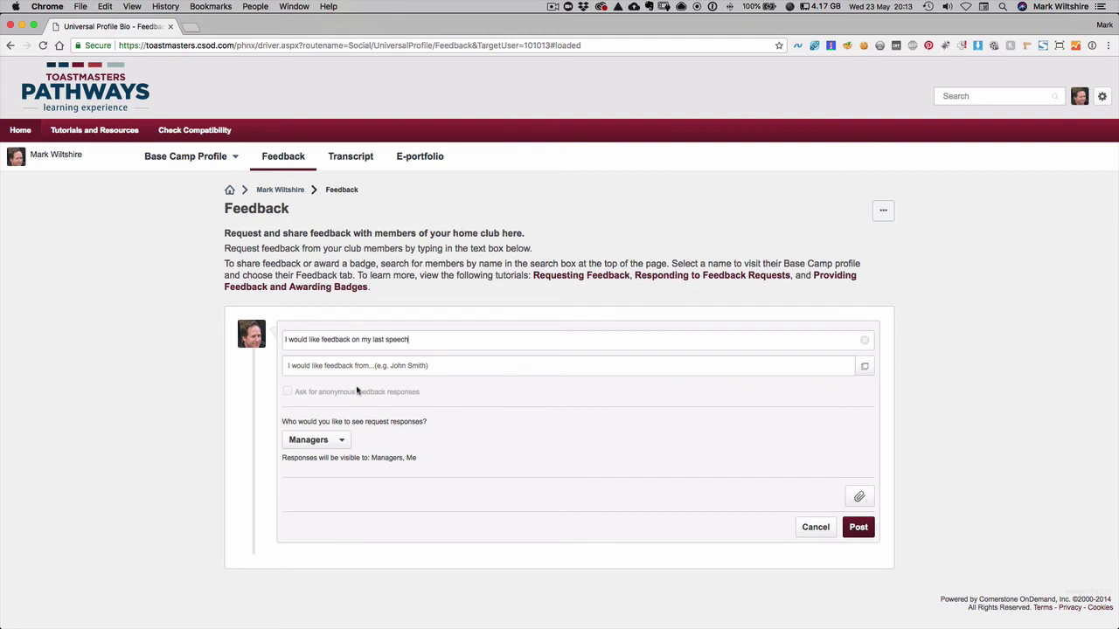
left_click(342, 444)
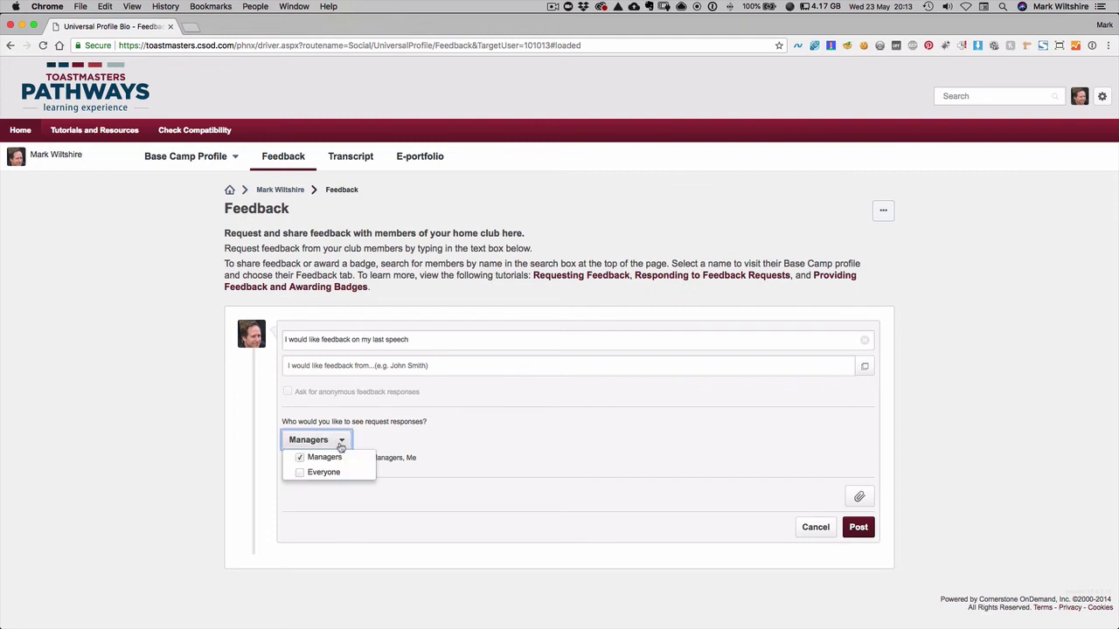
left_click(332, 473)
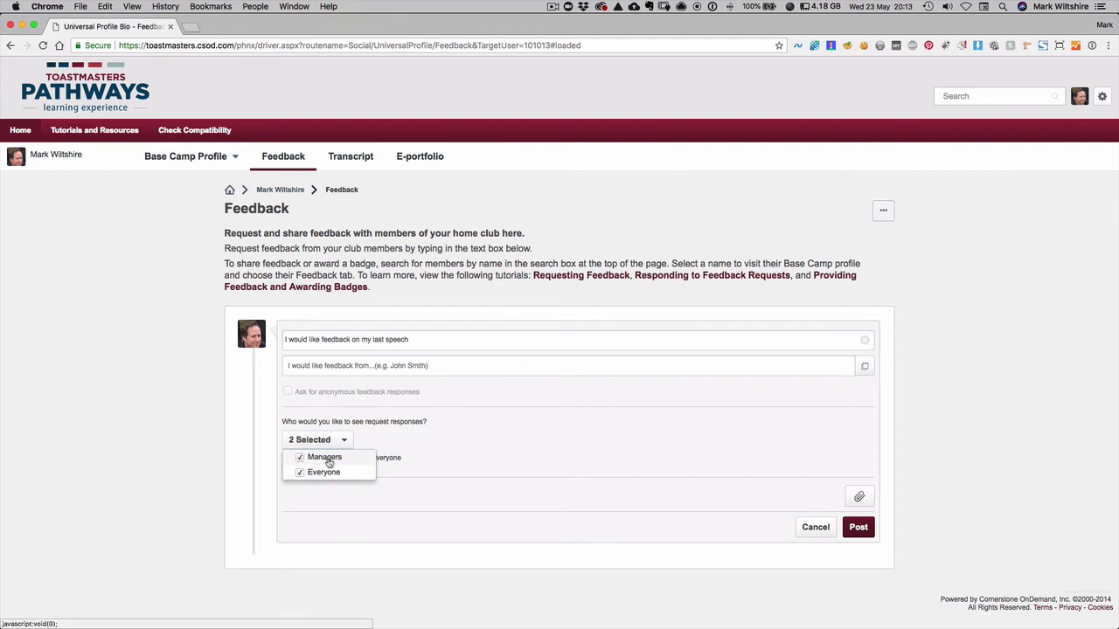
left_click(328, 461)
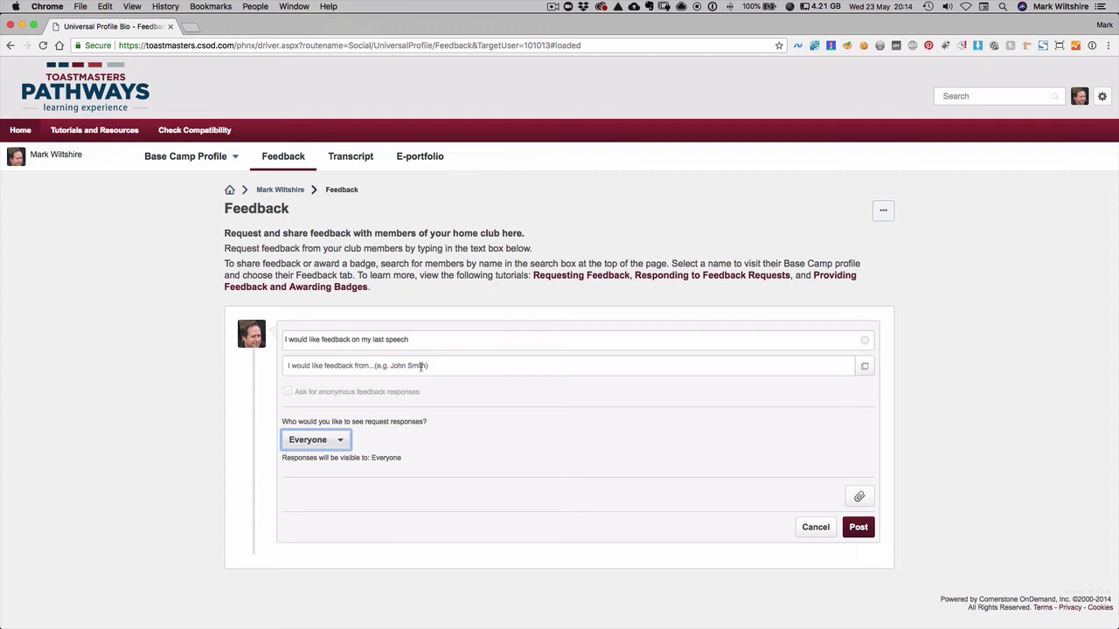
left_click(985, 100)
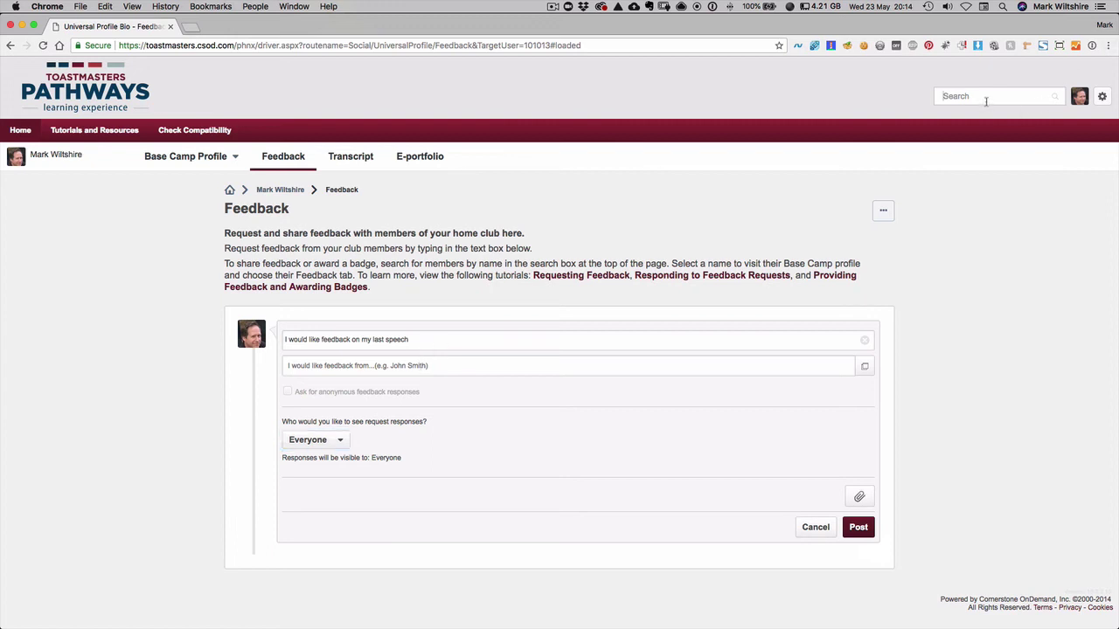
type("Gosia")
key("Return")
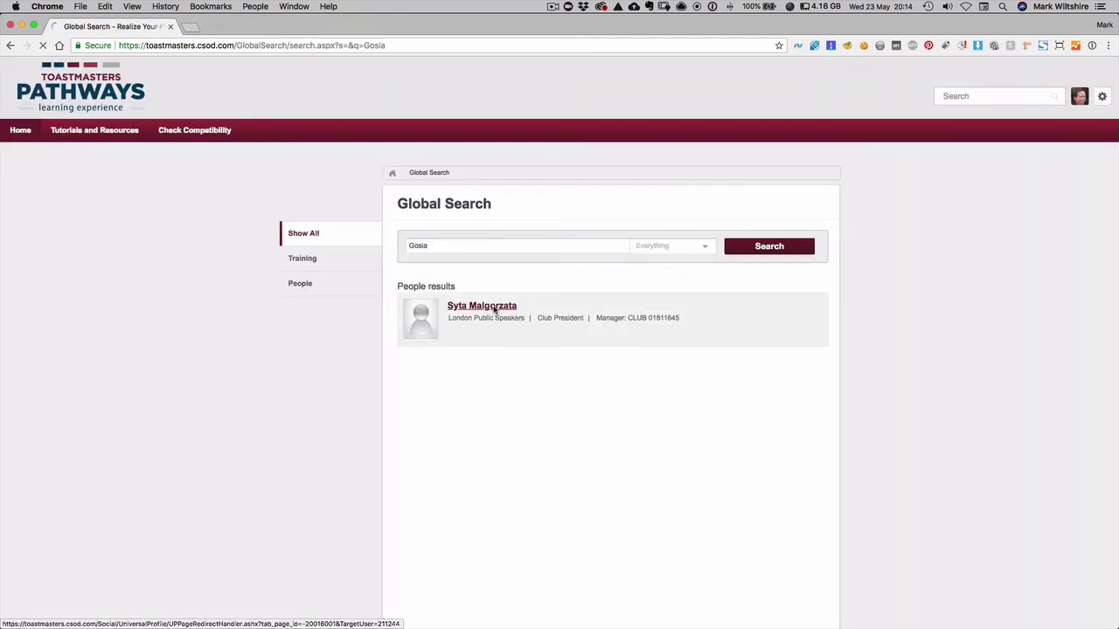
left_click(495, 311)
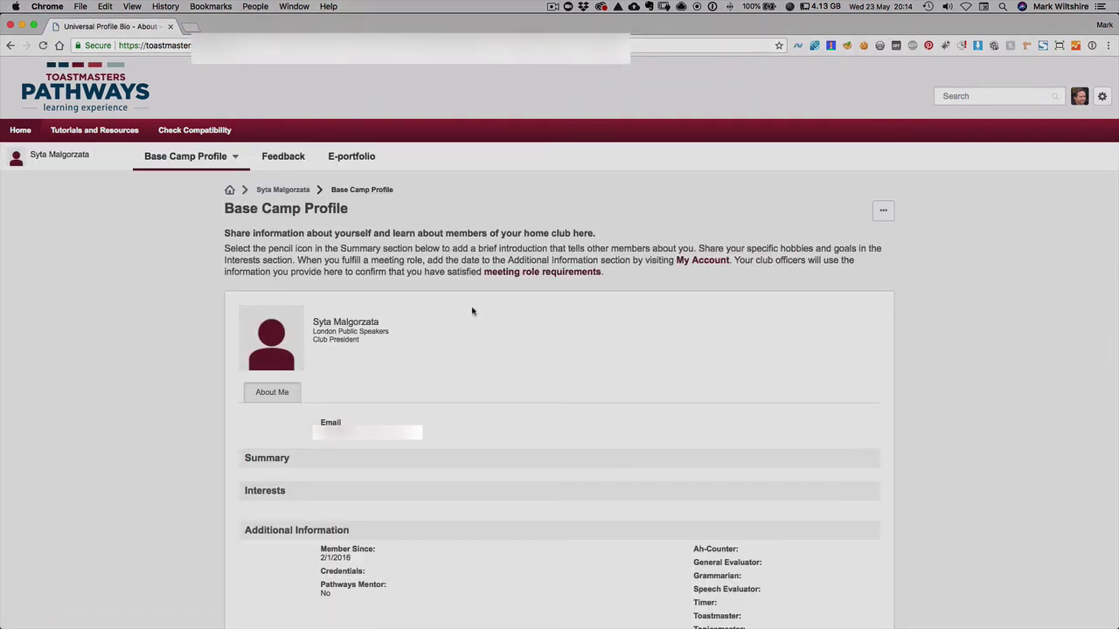
Step: Post 'Really inspired by your passion and energy, thank you.' with an Inspirational badge
left_click(297, 166)
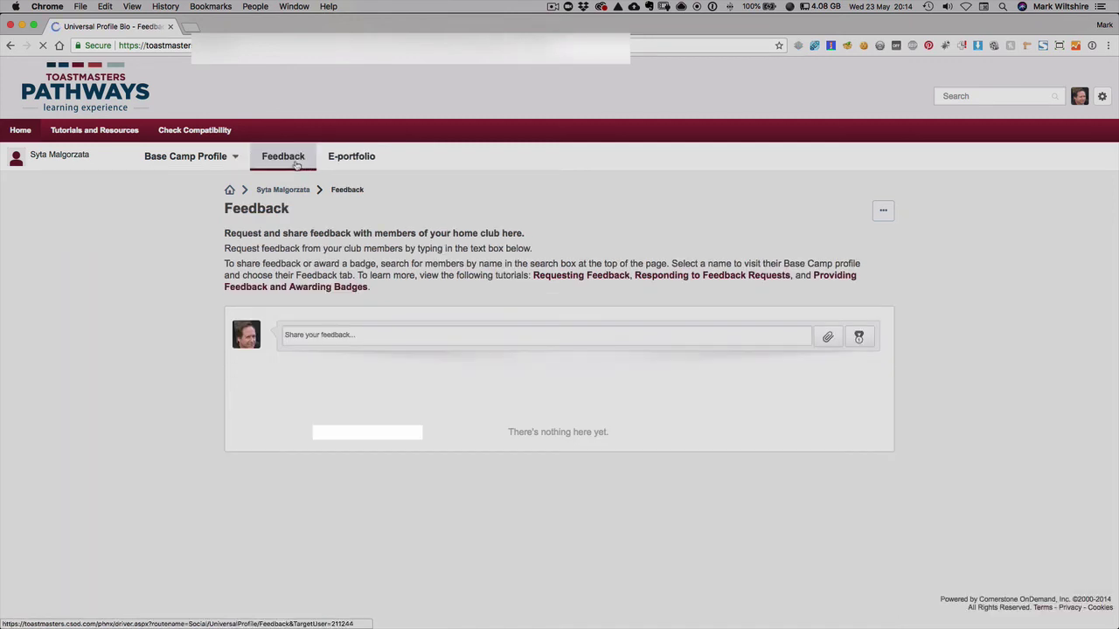
left_click(323, 335)
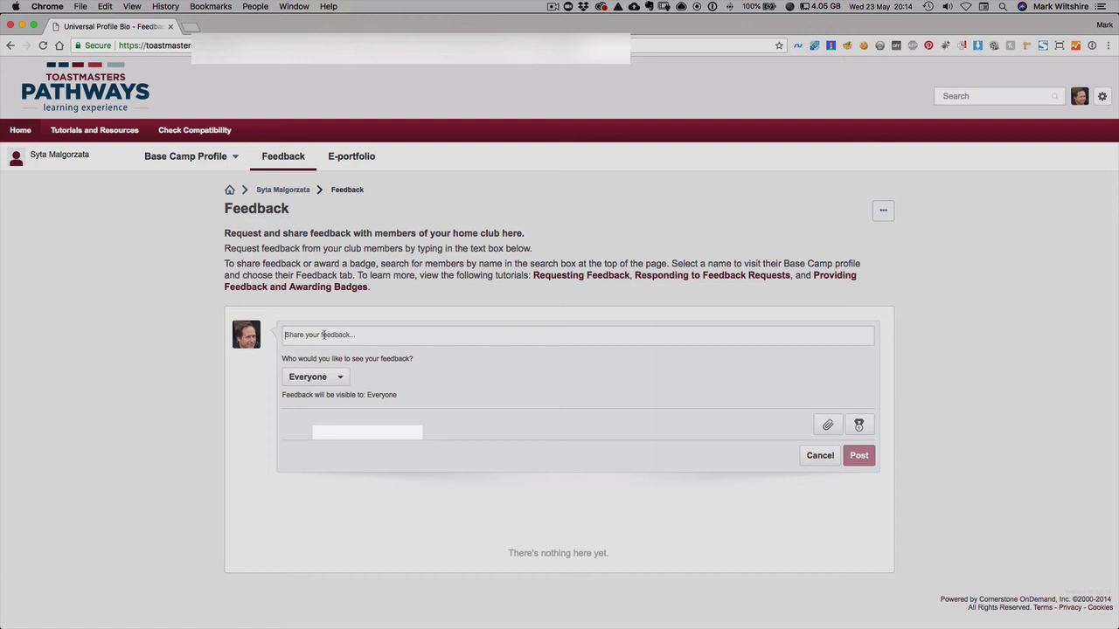
type("Really in")
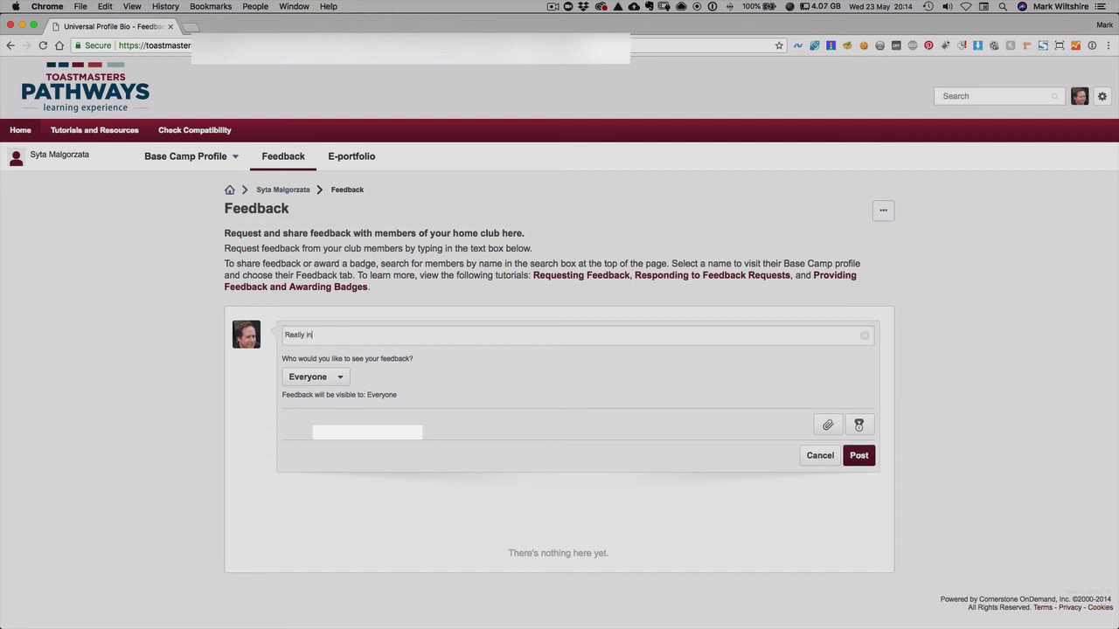
type("spired by your passion and energy, thank you.")
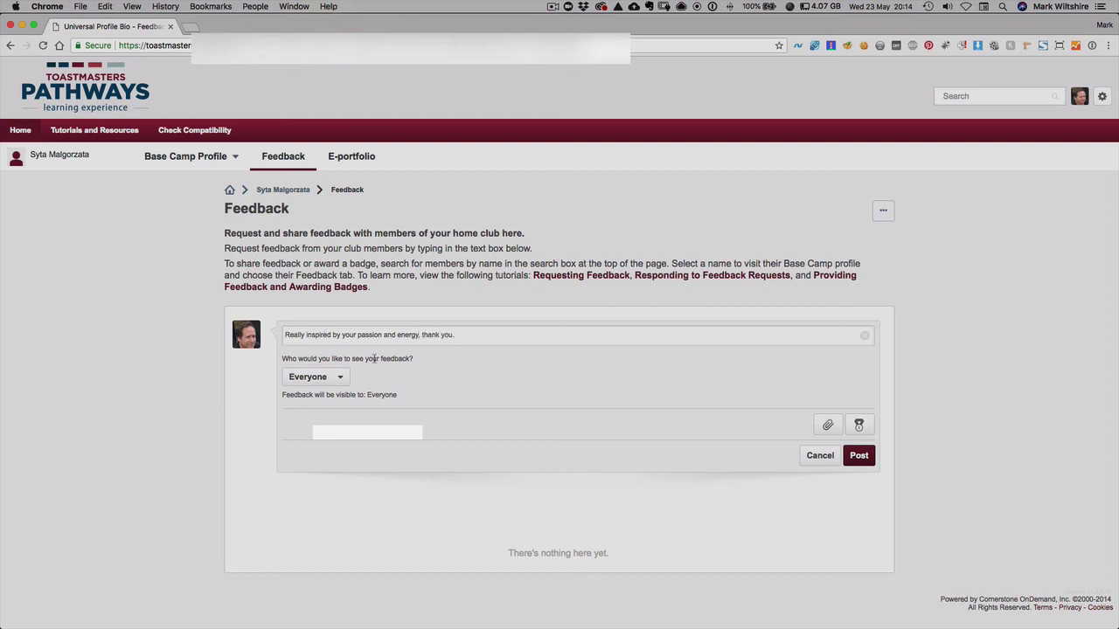
left_click(858, 424)
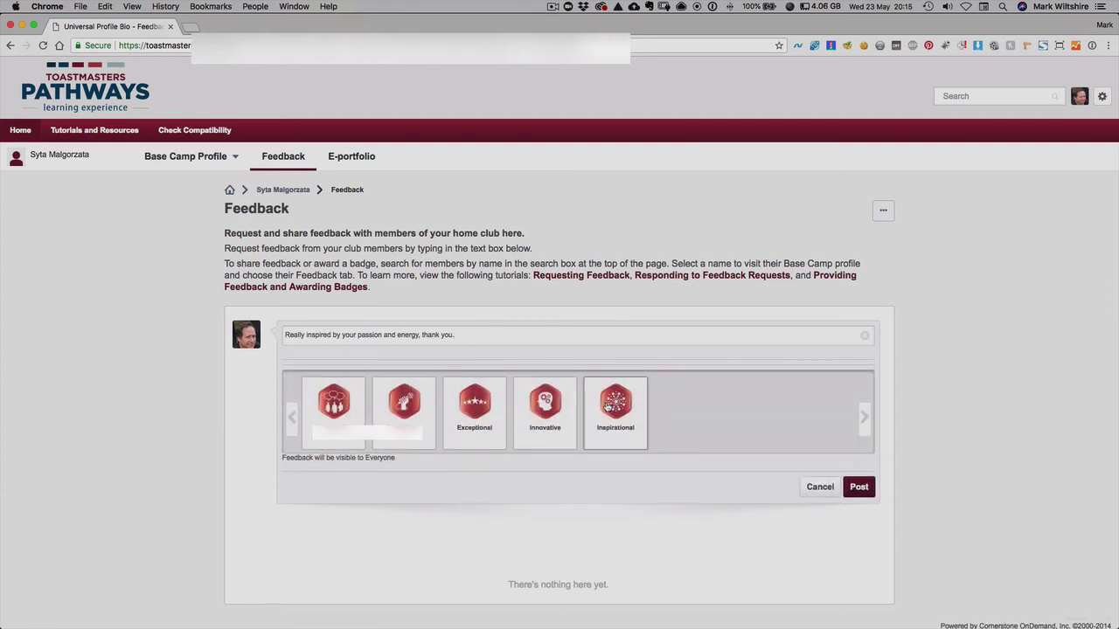
left_click(609, 406)
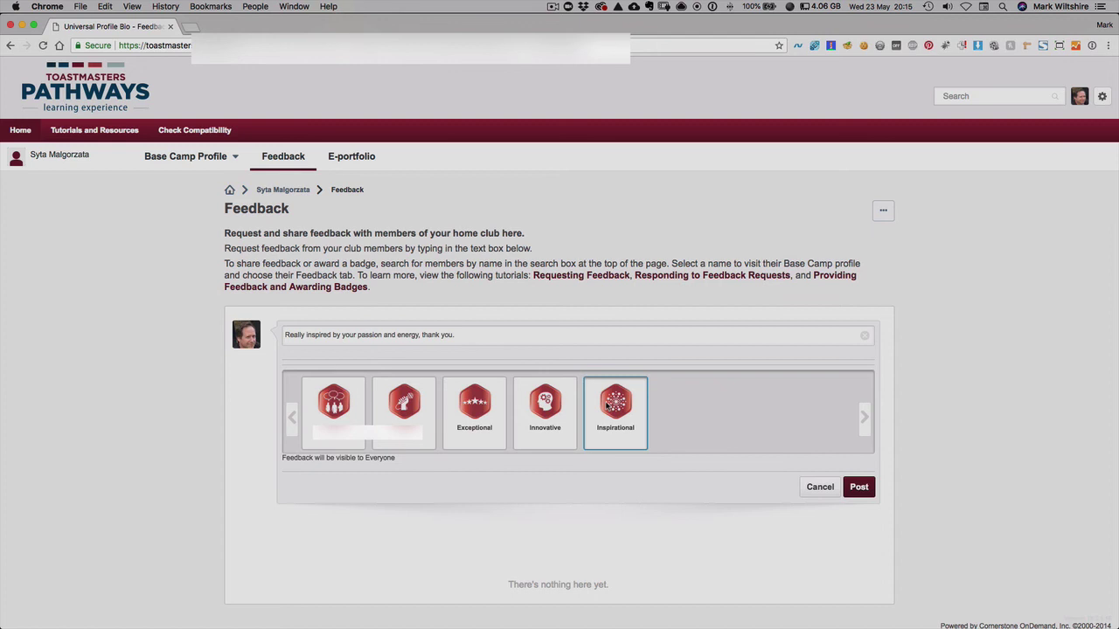
left_click(858, 486)
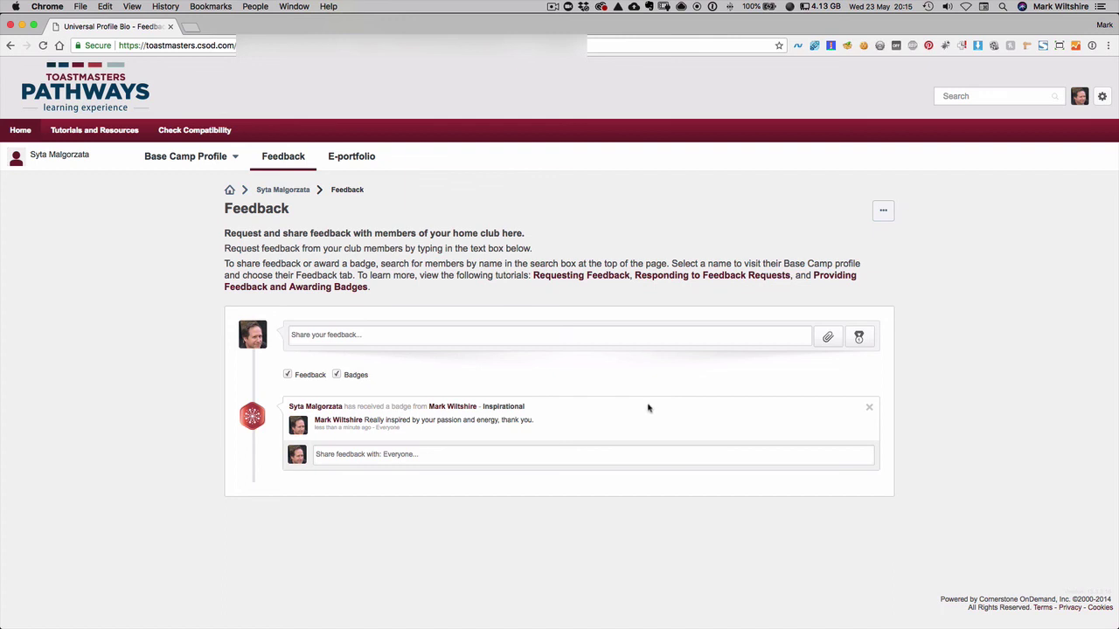
Step: Run a site search for 'How to evaluate' to locate the How to Evaluate training
left_click(961, 96)
left_click(962, 94)
type("How to evaluati")
key("Return")
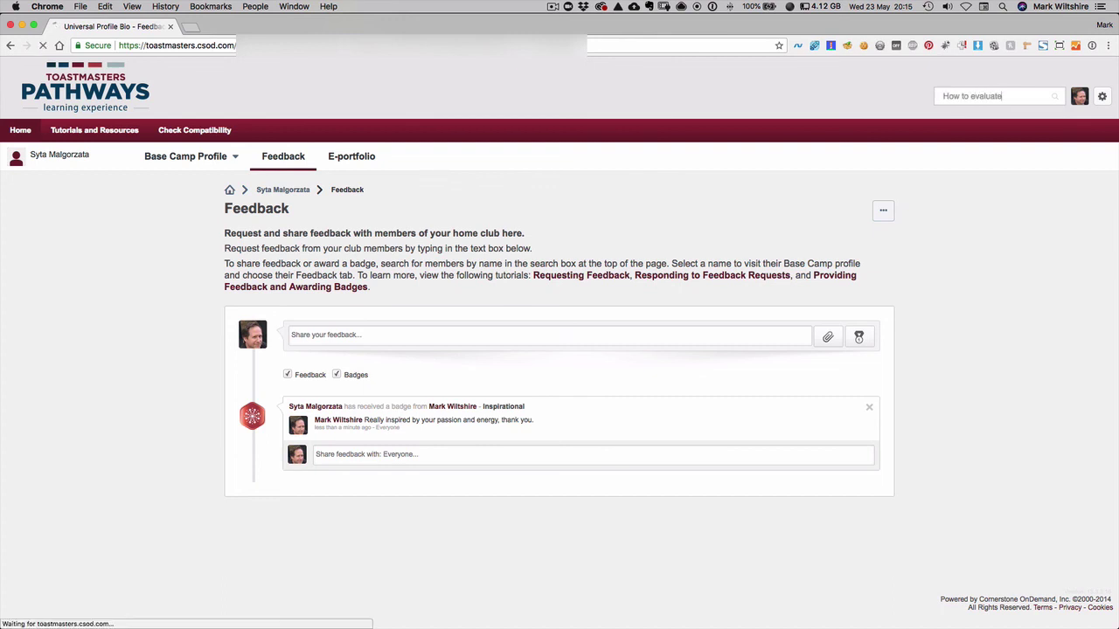